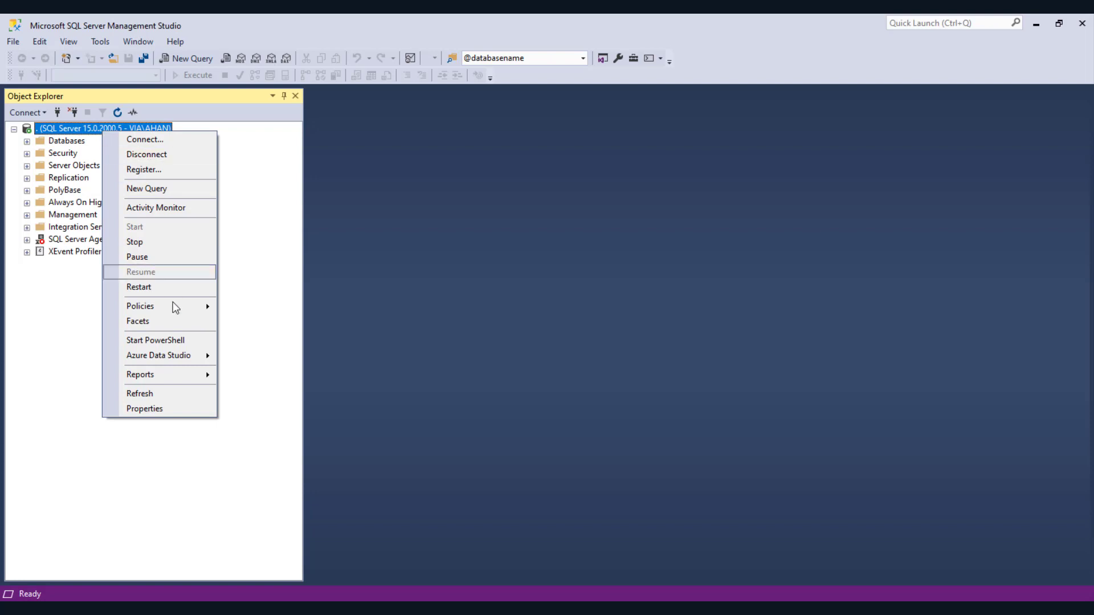
# - Set the server's authentication to SQL Server and Windows Authentication mode in its properties and acknowledge the restart notice
pyautogui.click(183, 410)
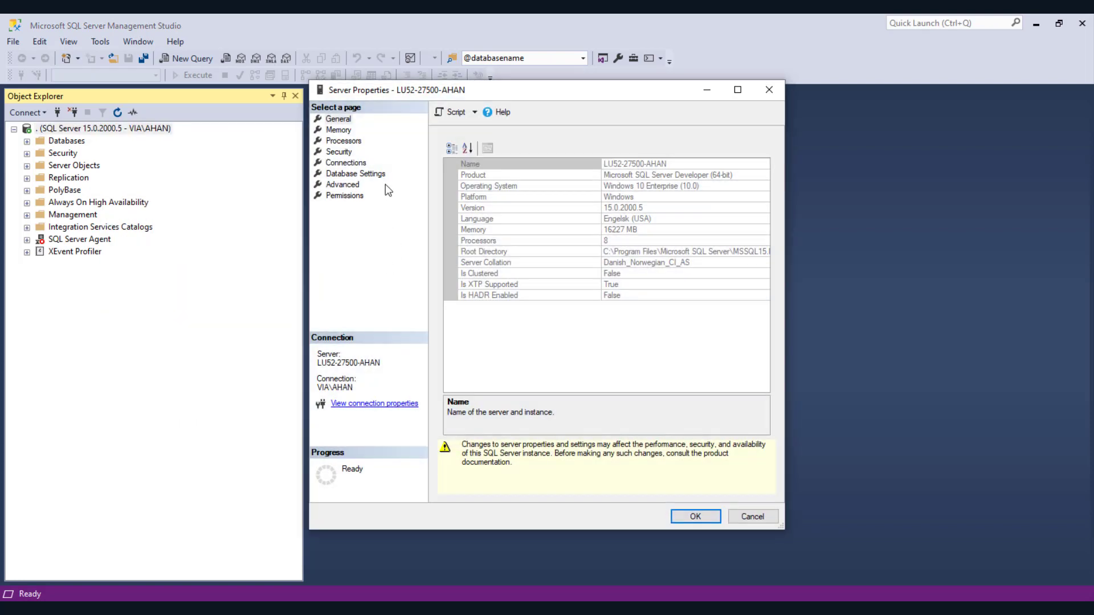
pyautogui.click(347, 152)
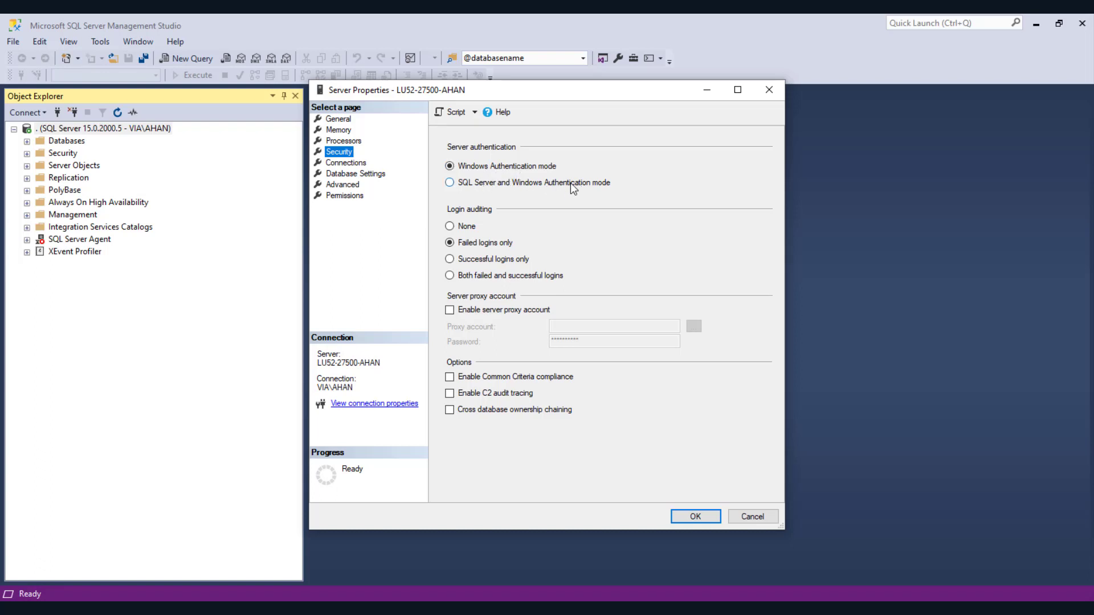
pyautogui.click(535, 186)
pyautogui.click(709, 518)
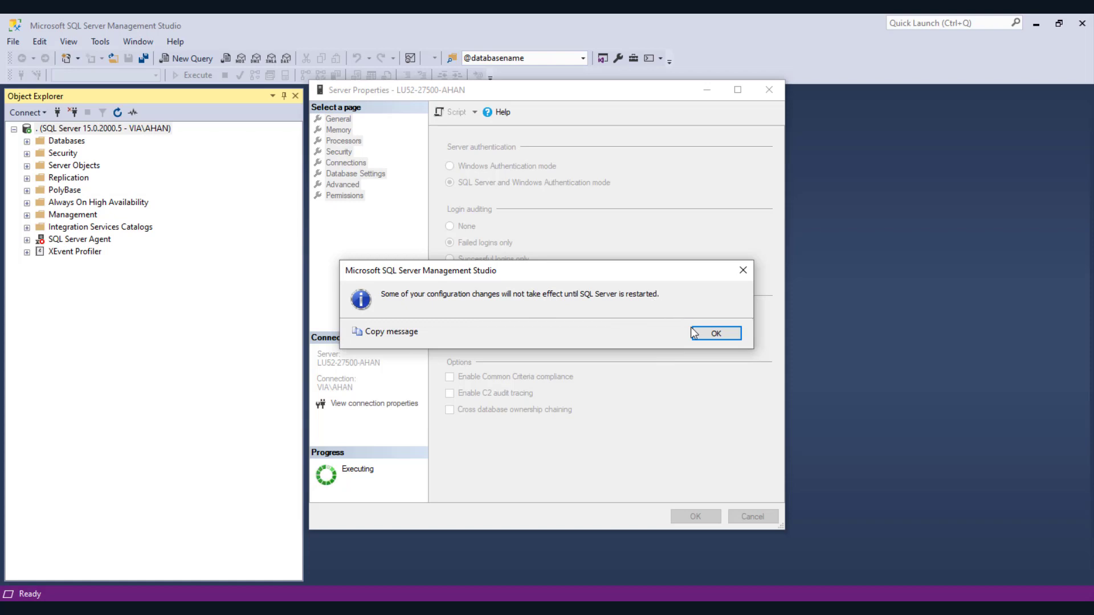
pyautogui.click(715, 334)
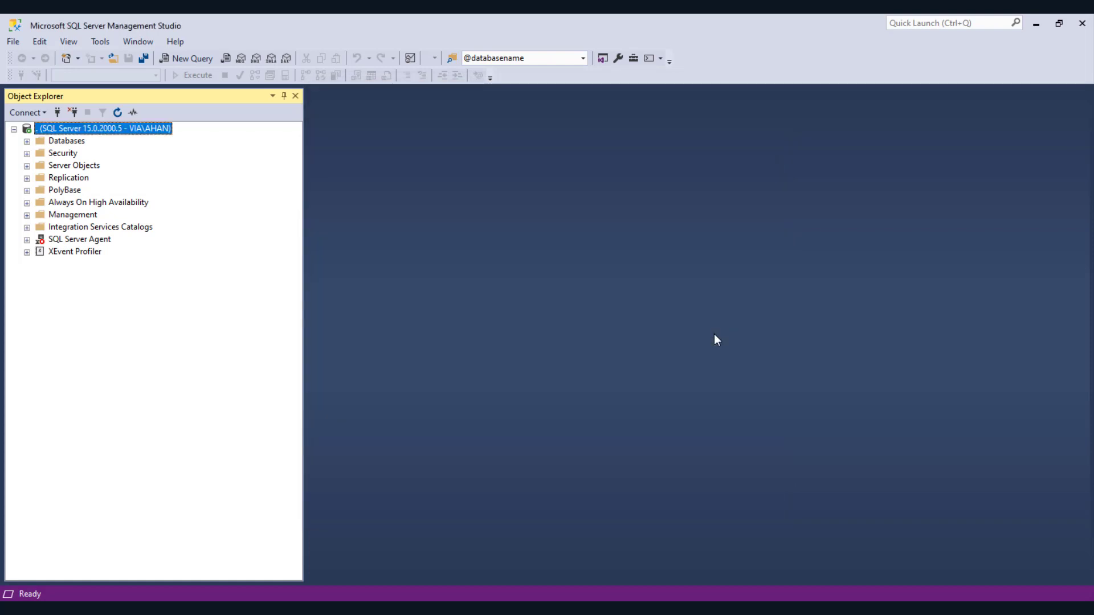
# - Disconnect from the server and restart the SQL Server (MSSQLSERVER) service in SQL Server Configuration Manager
pyautogui.click(73, 112)
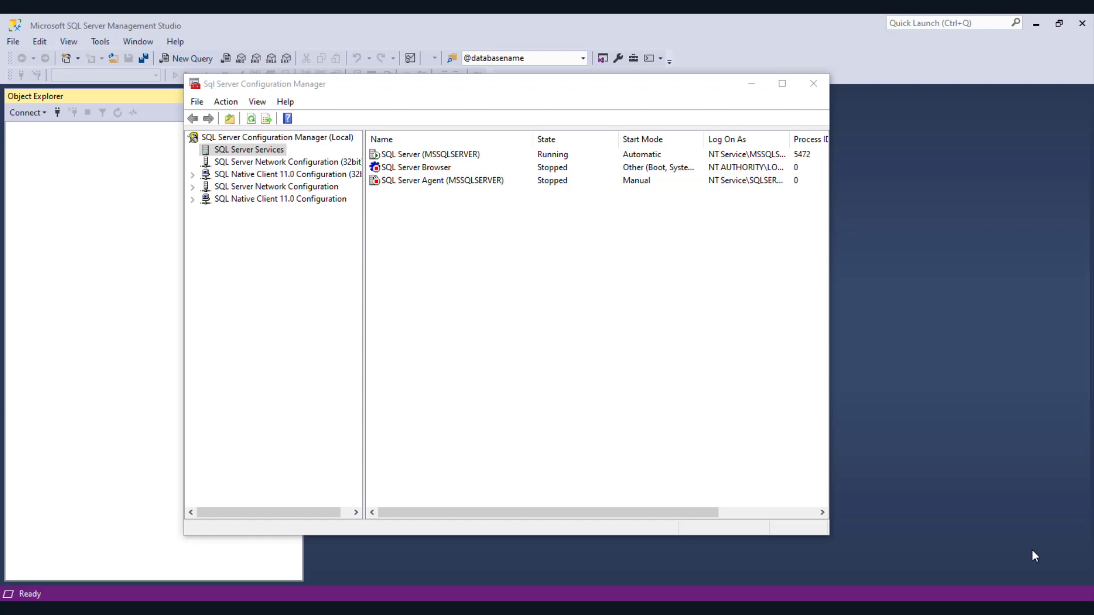
pyautogui.rightClick(423, 156)
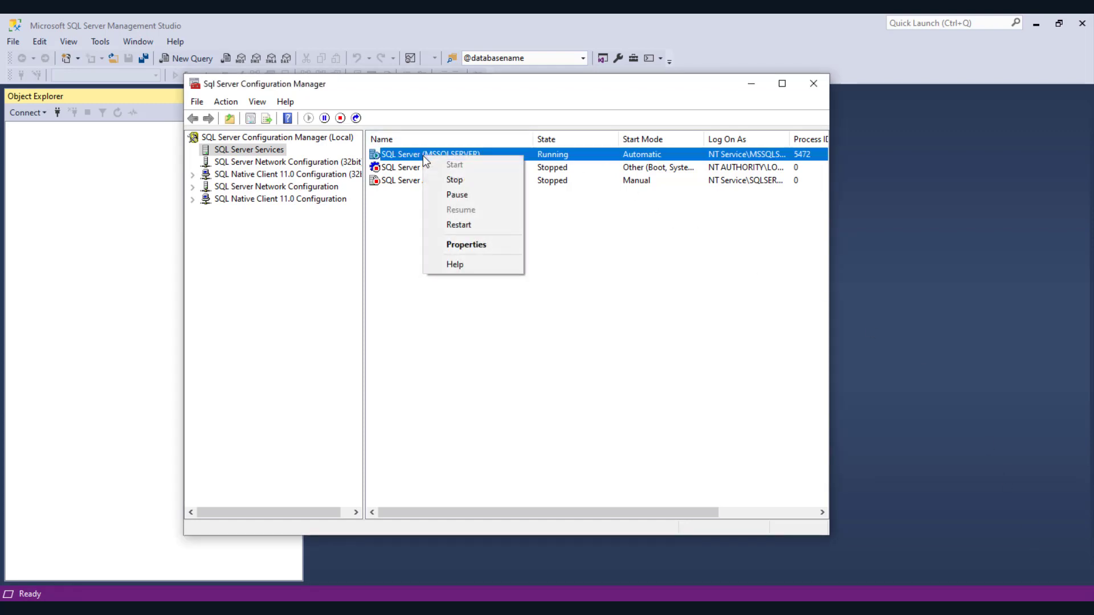
pyautogui.click(481, 228)
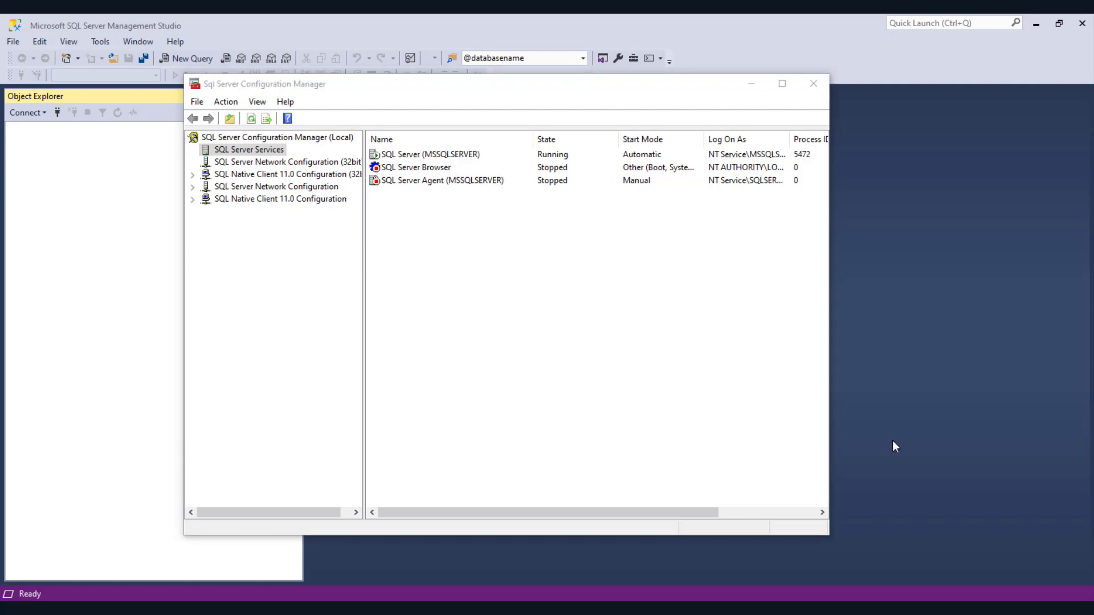
# - Start the SQL Server Agent (MSSQLSERVER) service and switch back to SQL Server Management Studio
pyautogui.rightClick(470, 183)
pyautogui.click(493, 192)
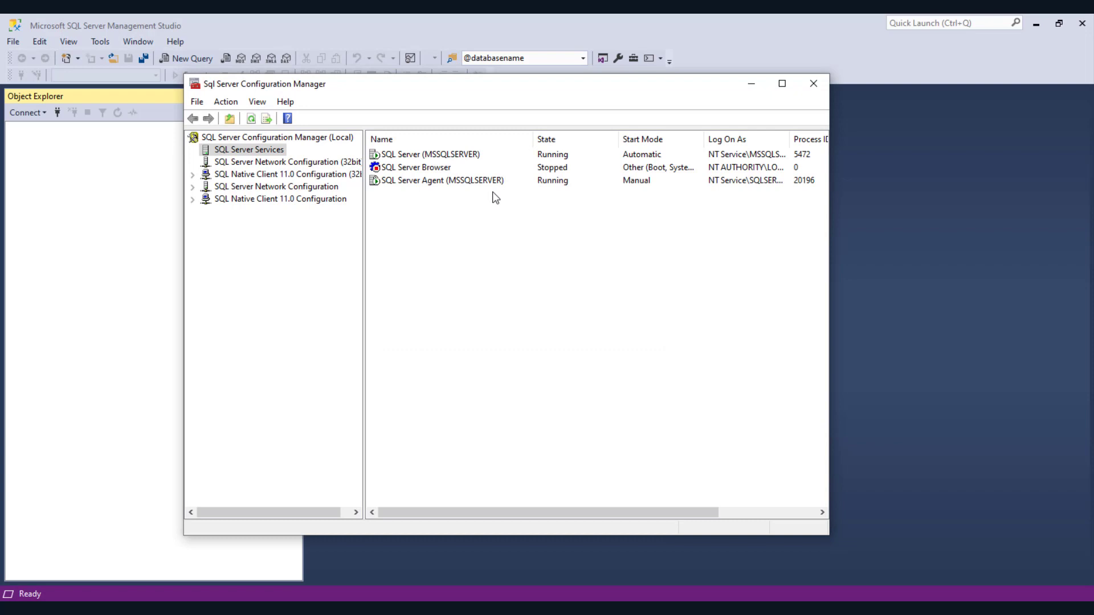
pyautogui.click(273, 21)
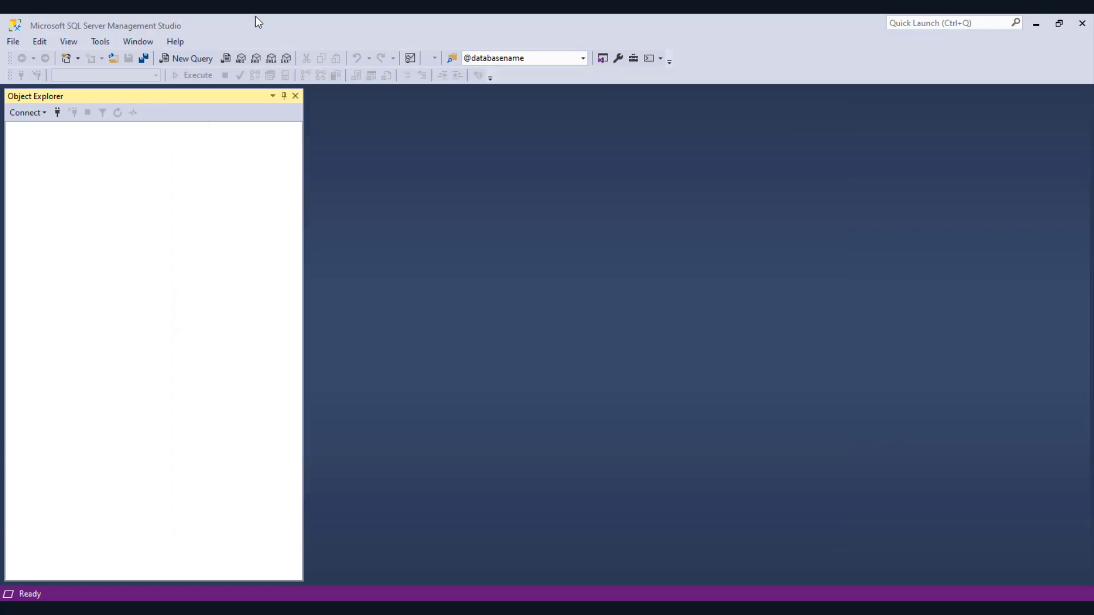
# - Reconnect to the Database Engine using Windows Authentication
pyautogui.click(27, 113)
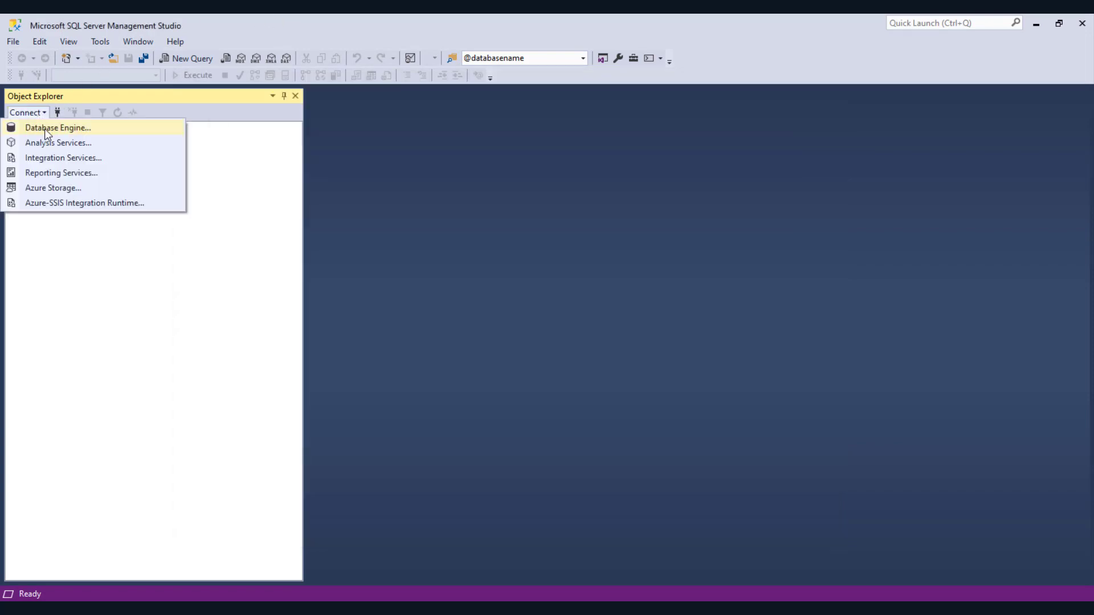
pyautogui.click(44, 129)
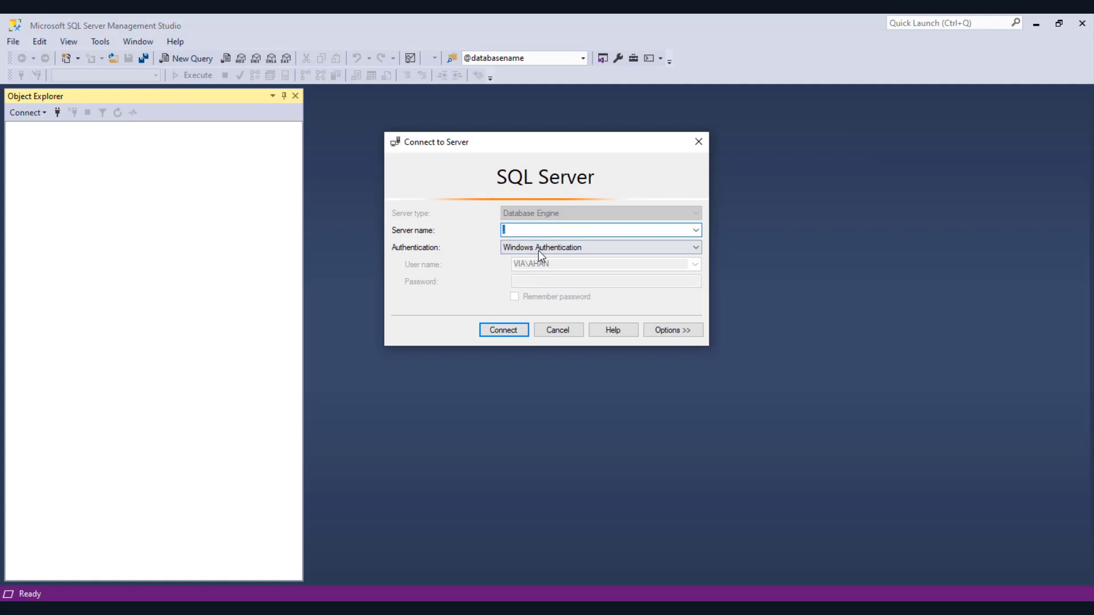
pyautogui.click(503, 334)
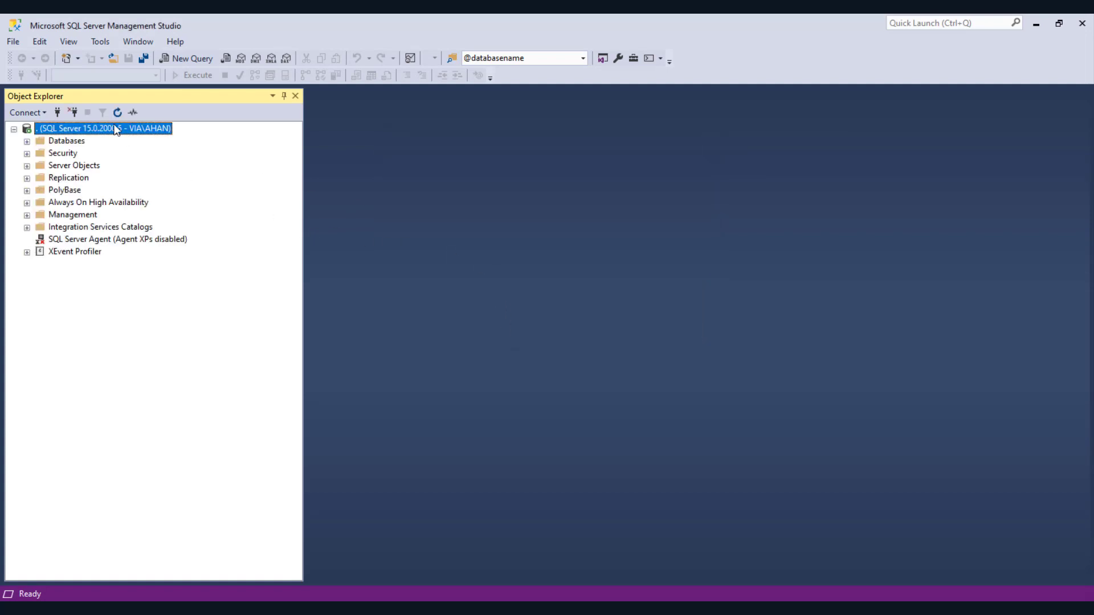
# - Begin a new login under the server's security and name it DatawarehouseReader
pyautogui.click(27, 154)
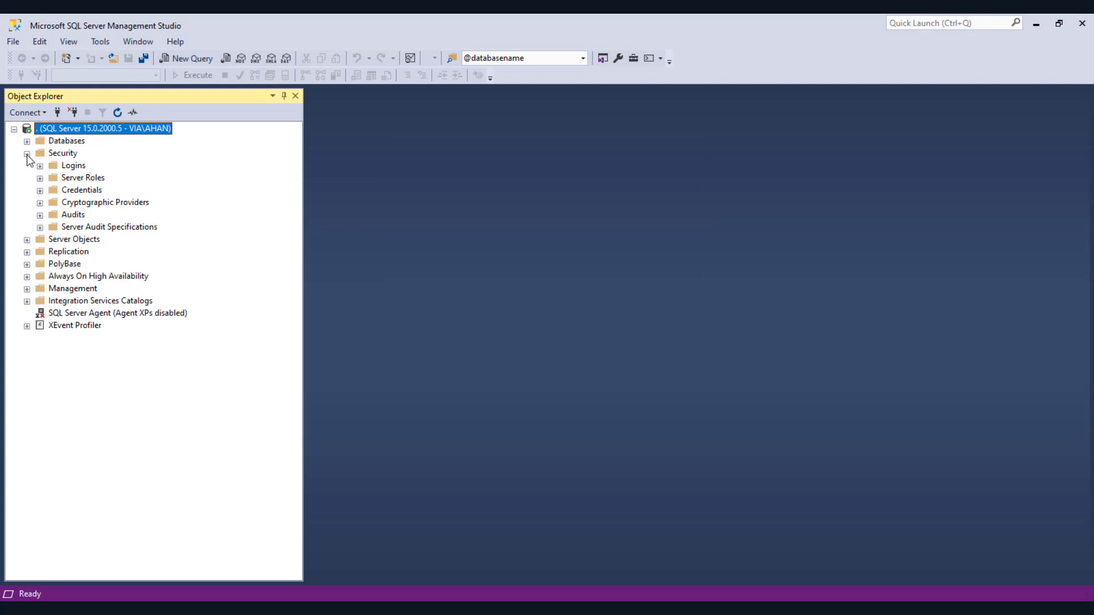
pyautogui.rightClick(73, 169)
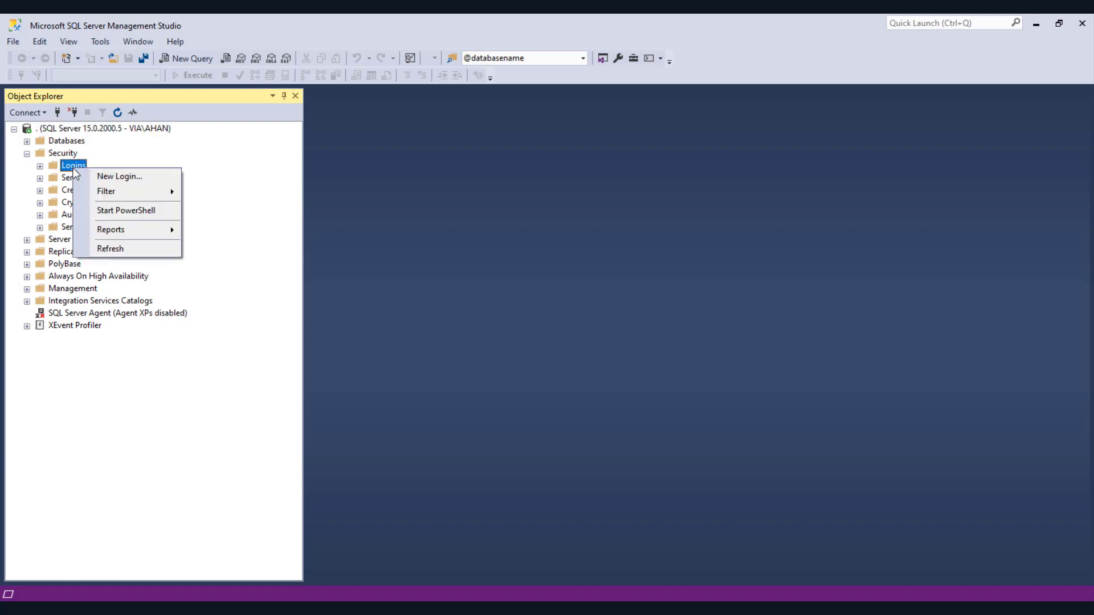
pyautogui.click(109, 178)
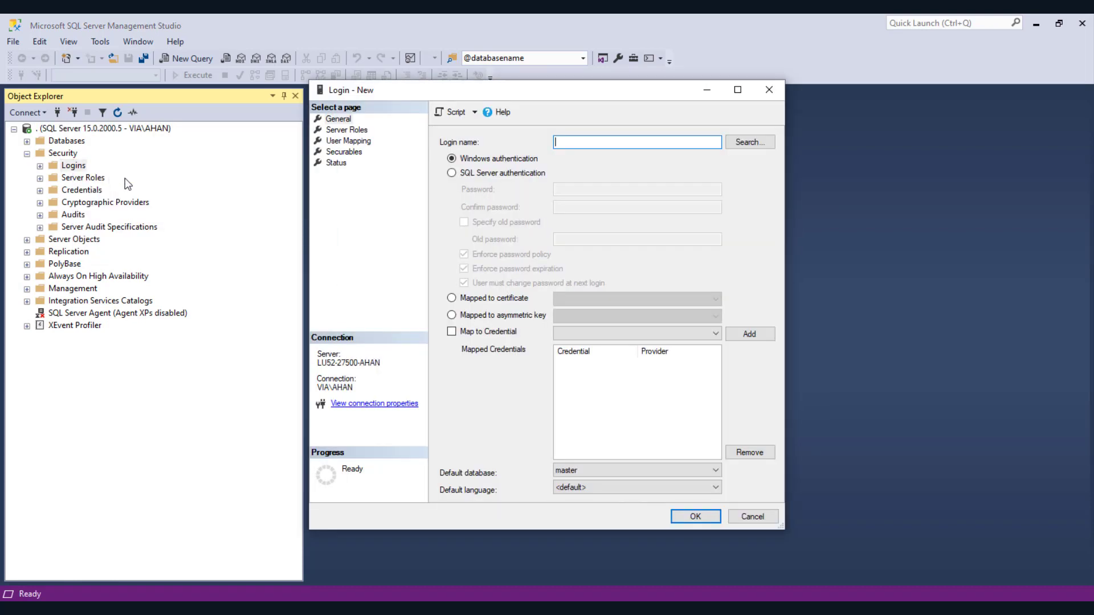
pyautogui.write('Daw')
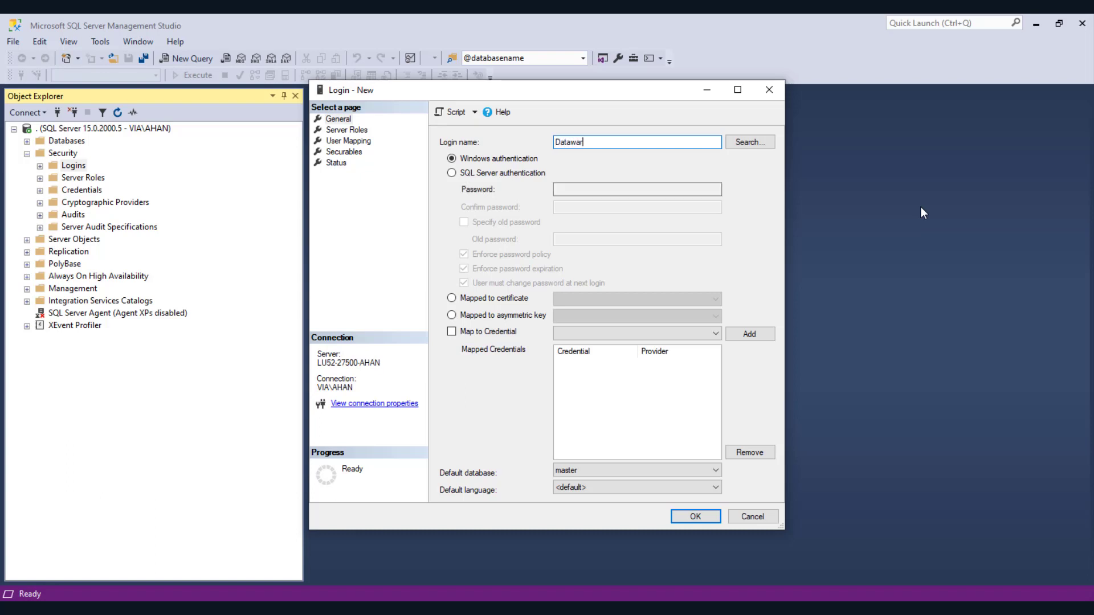
pyautogui.write('awarehouseReader')
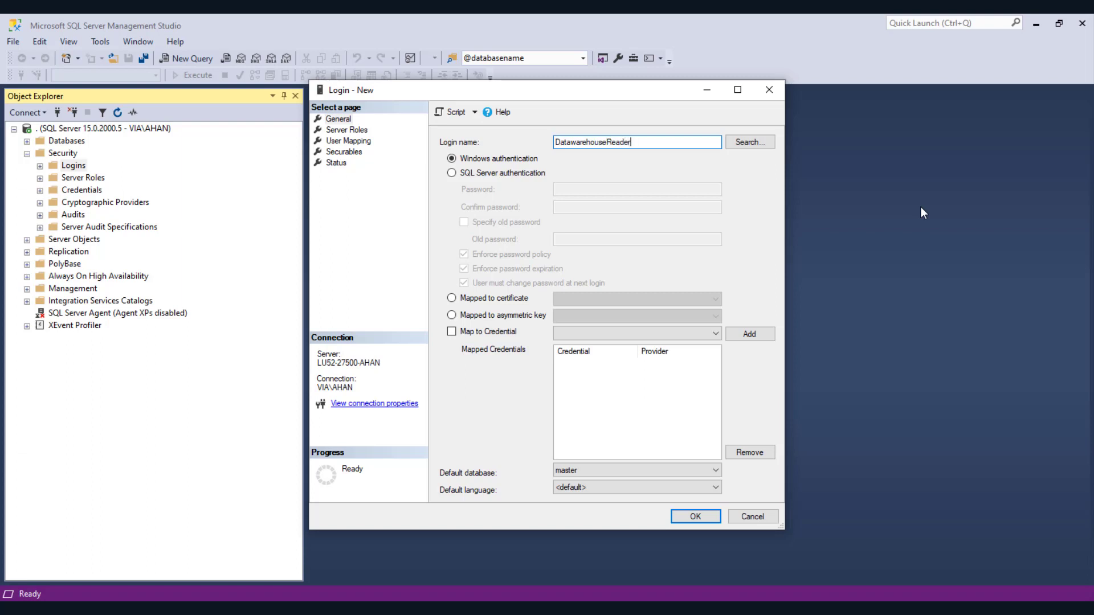
# - Give the login SQL Server authentication, enter and confirm its password, and turn off password policy enforcement
pyautogui.click(529, 176)
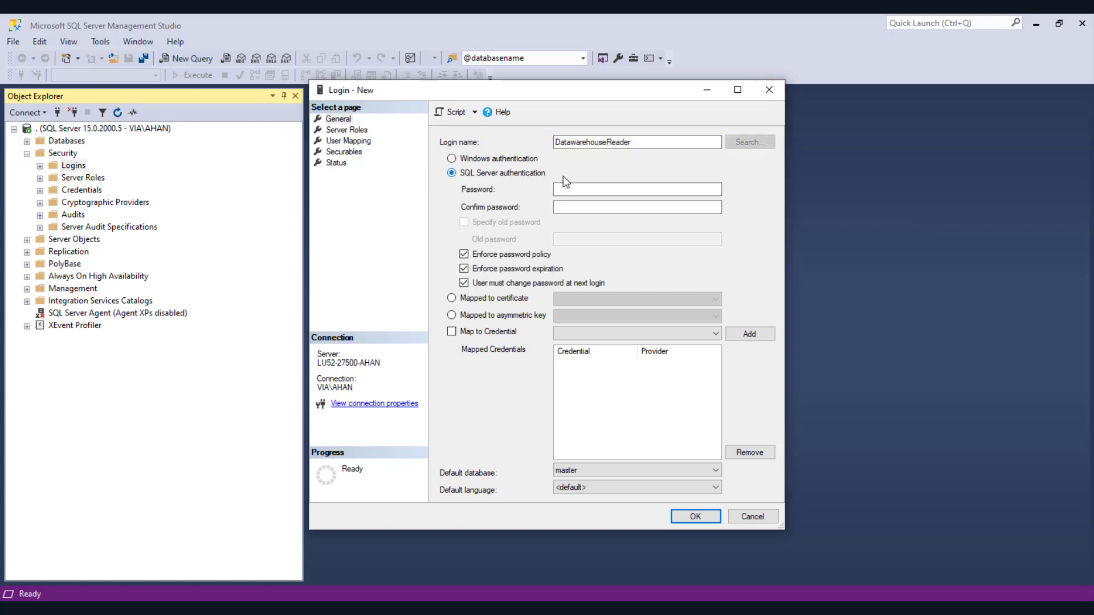
pyautogui.click(571, 189)
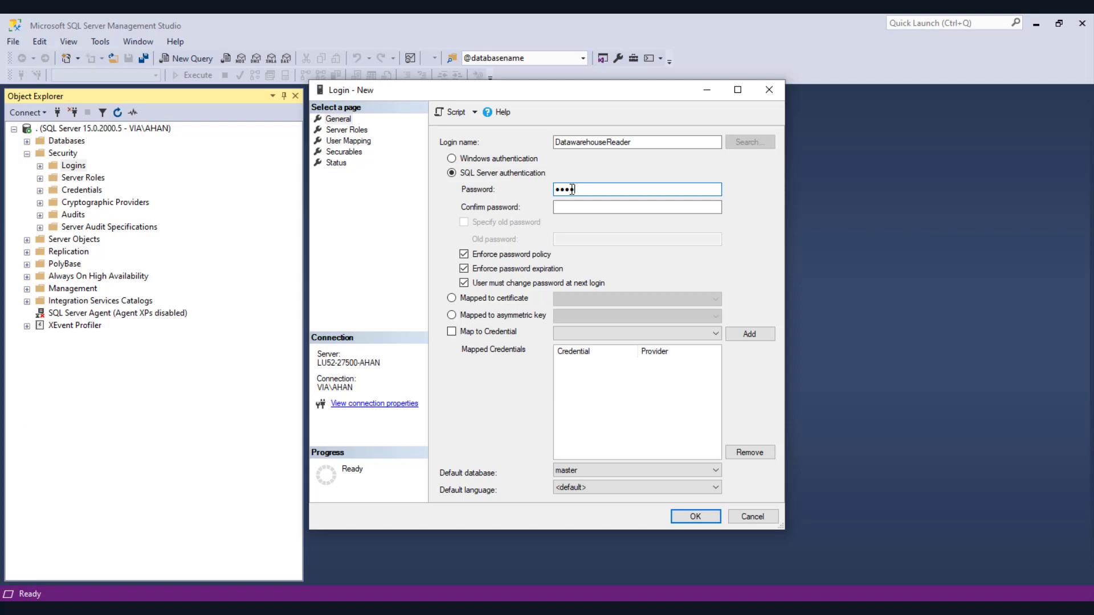
pyautogui.click(614, 207)
pyautogui.write('P•••••')
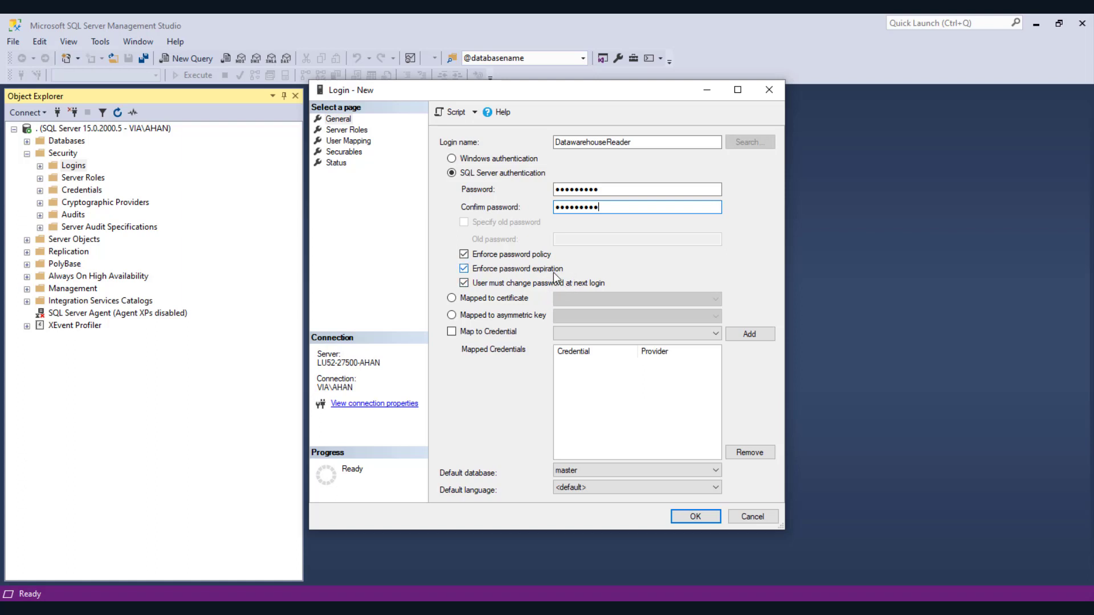
pyautogui.click(535, 257)
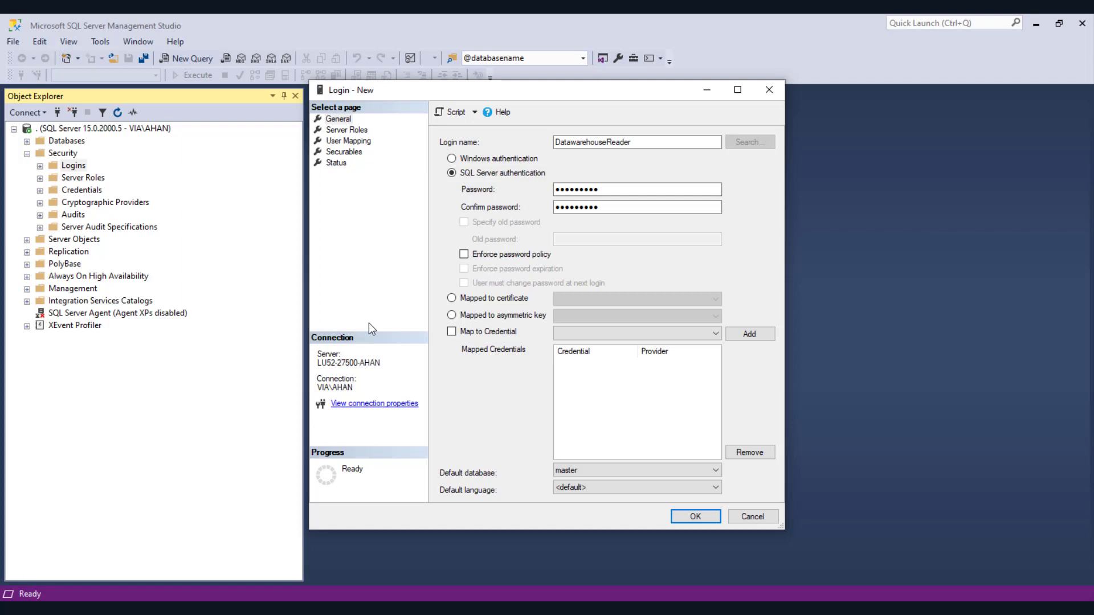
# - Map the login to the northwindDW database and set edw as its default schema
pyautogui.click(360, 131)
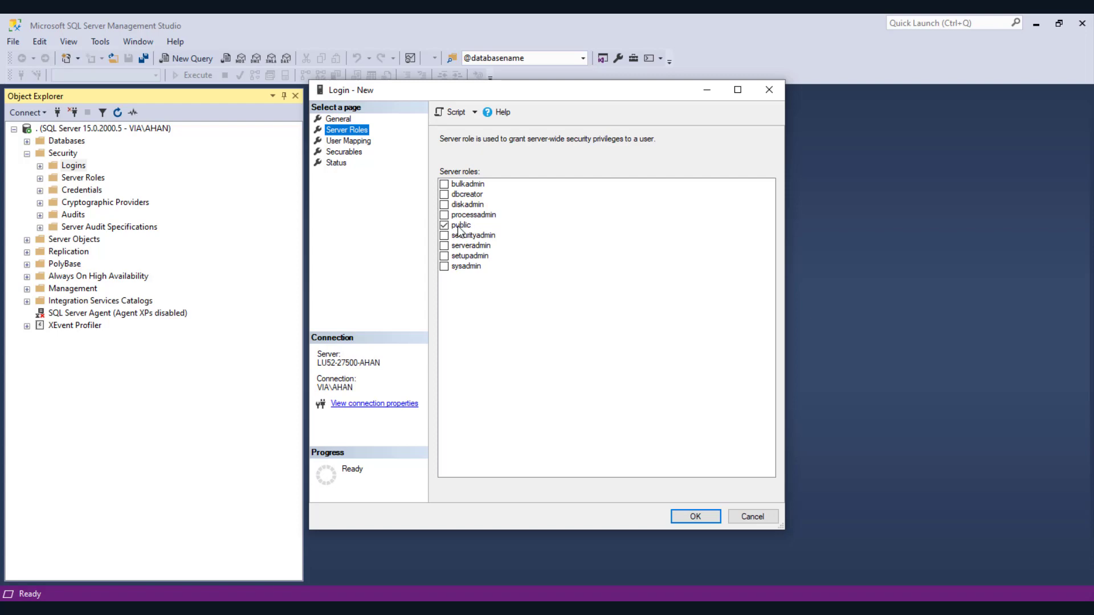
pyautogui.click(362, 140)
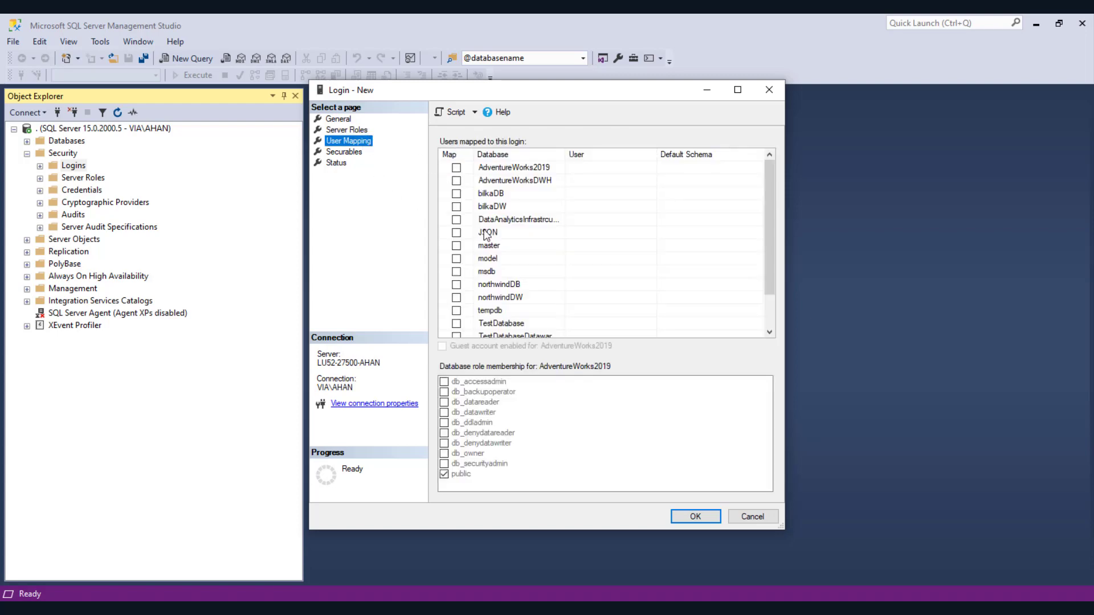
pyautogui.click(457, 298)
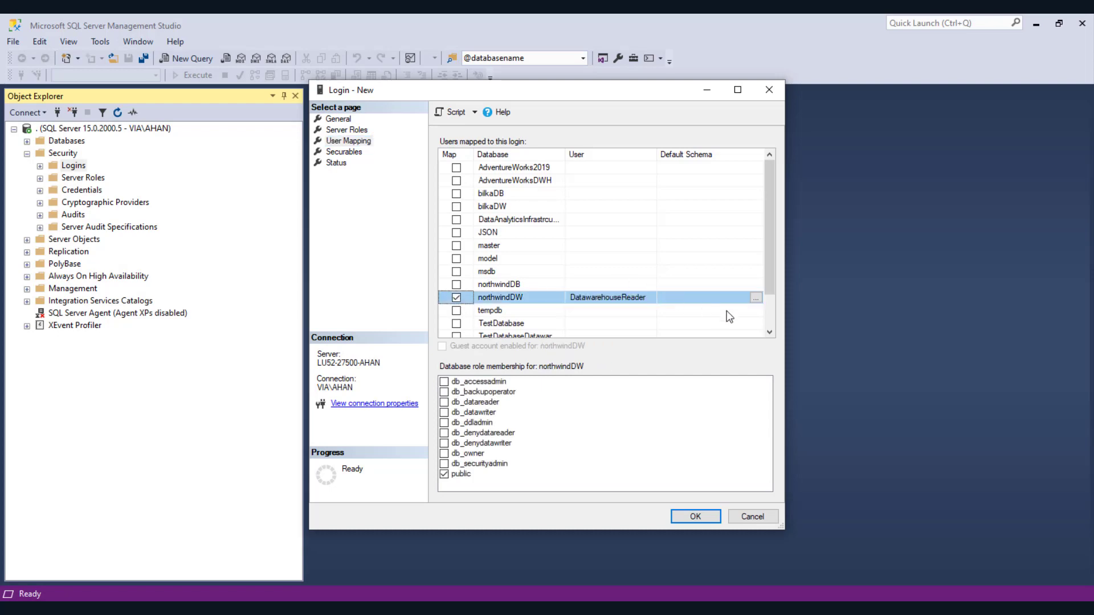
pyautogui.click(756, 297)
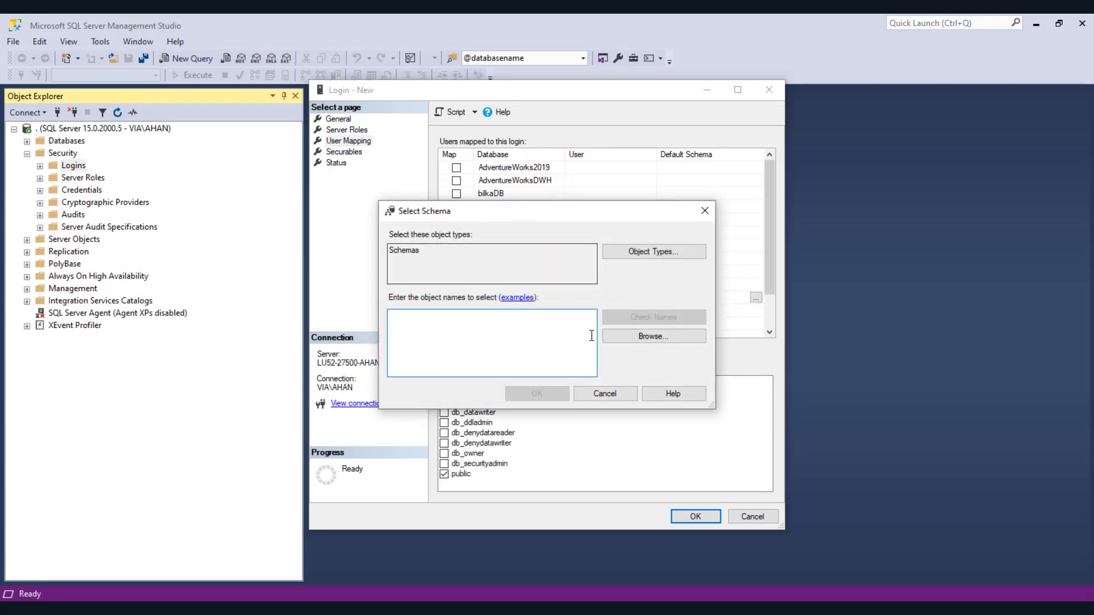
pyautogui.write('edw')
pyautogui.click(660, 337)
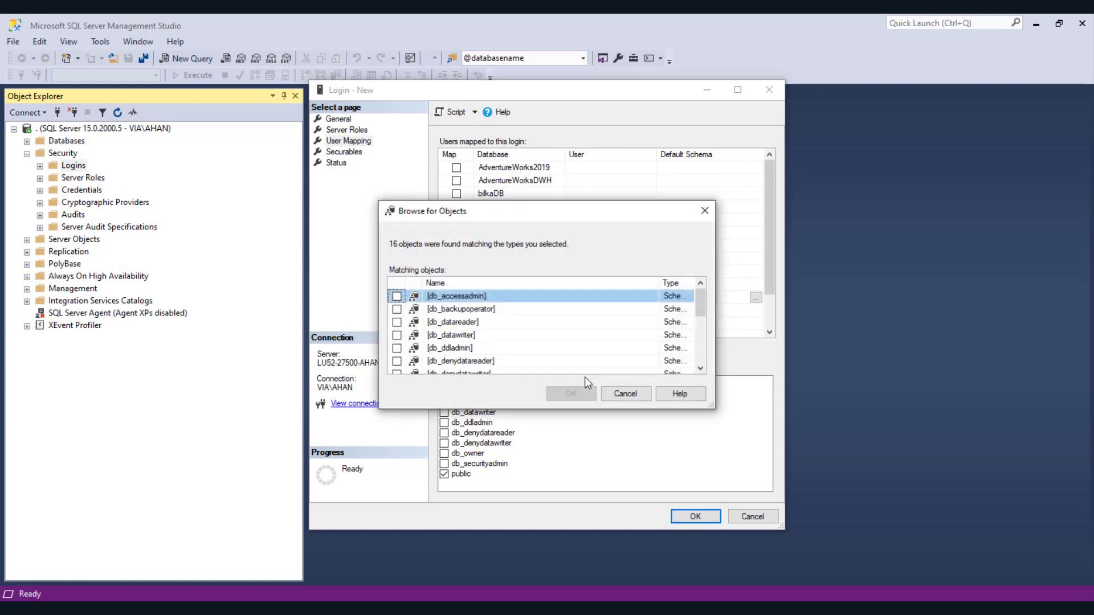
pyautogui.click(623, 393)
pyautogui.click(653, 319)
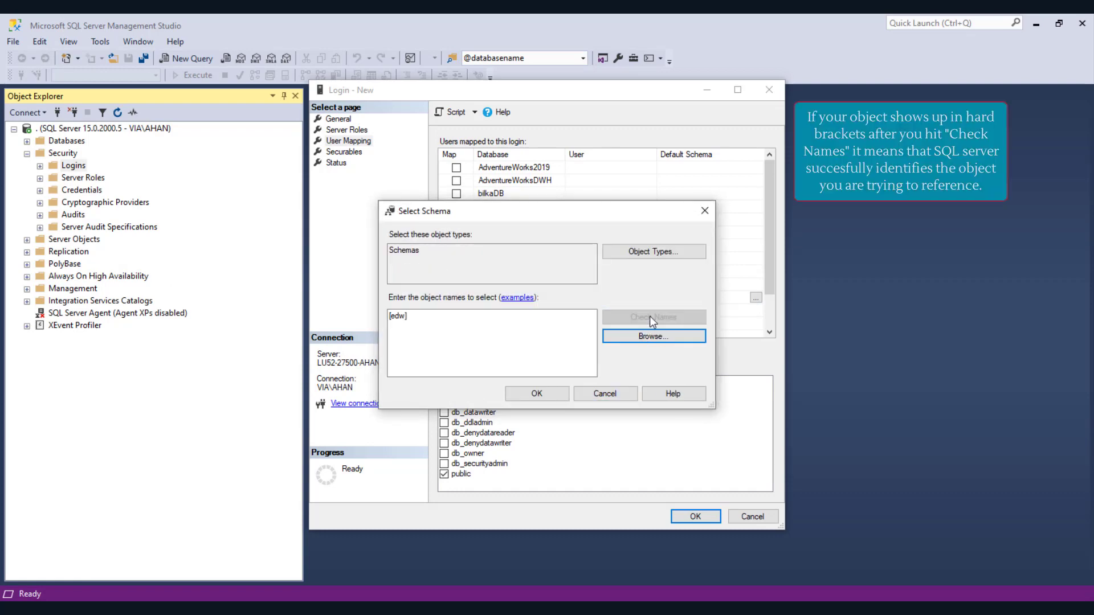
pyautogui.click(537, 394)
# - Check the login's securables and status settings, and create the login
pyautogui.click(356, 156)
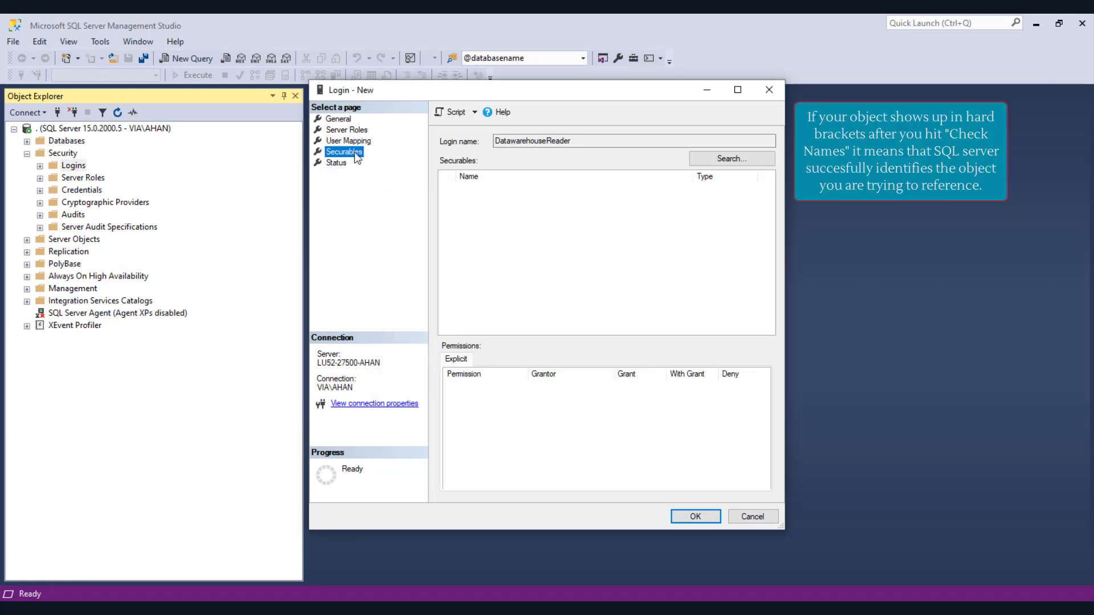
pyautogui.click(345, 165)
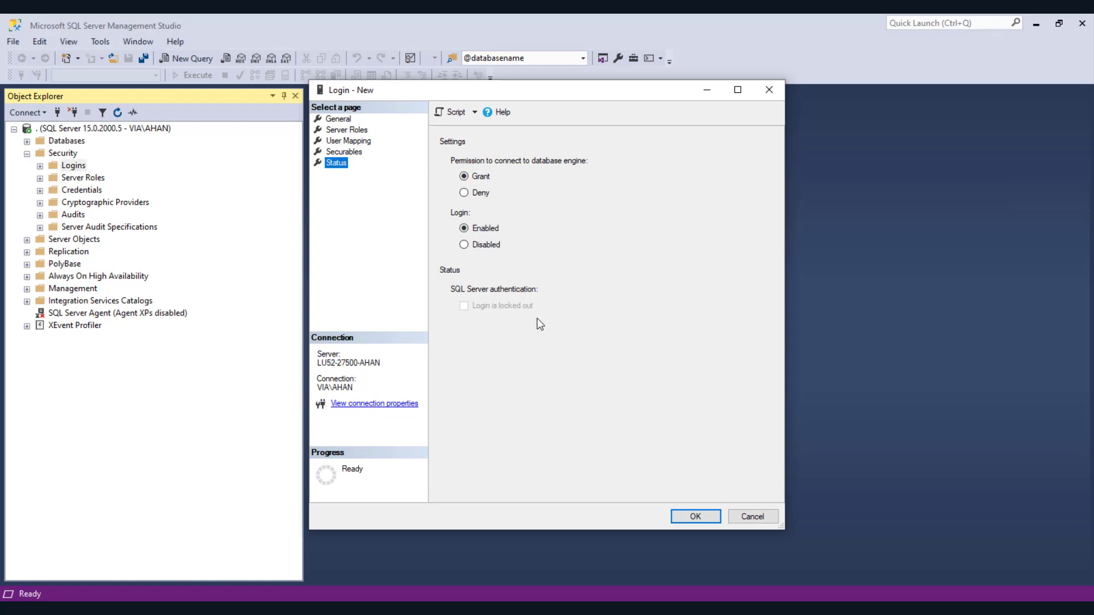
pyautogui.click(694, 517)
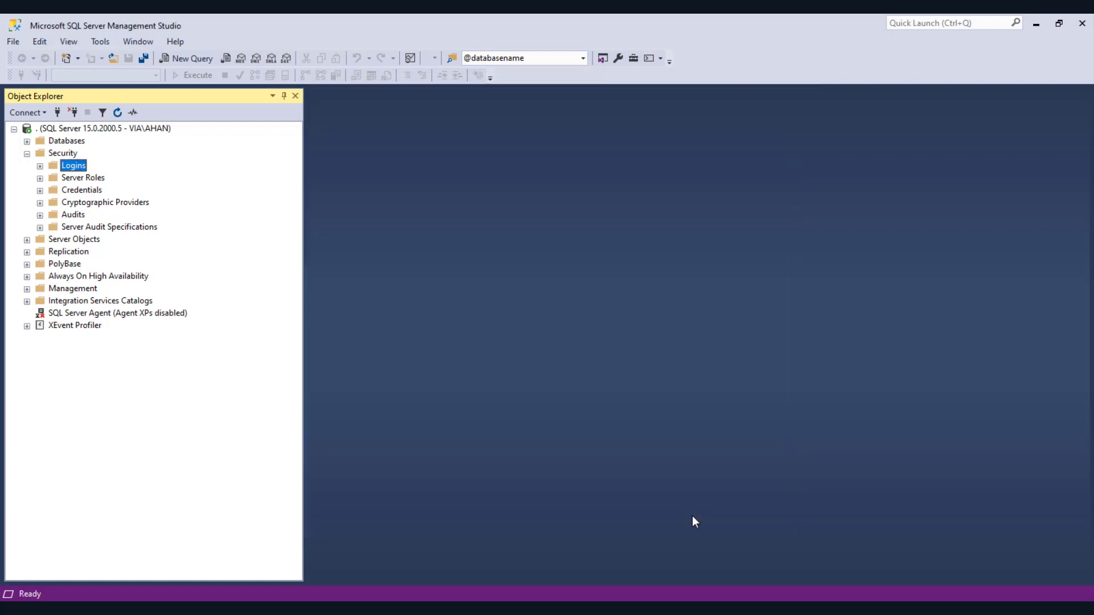
# - Examine the users defined under the security of the northwindDB database
pyautogui.click(27, 143)
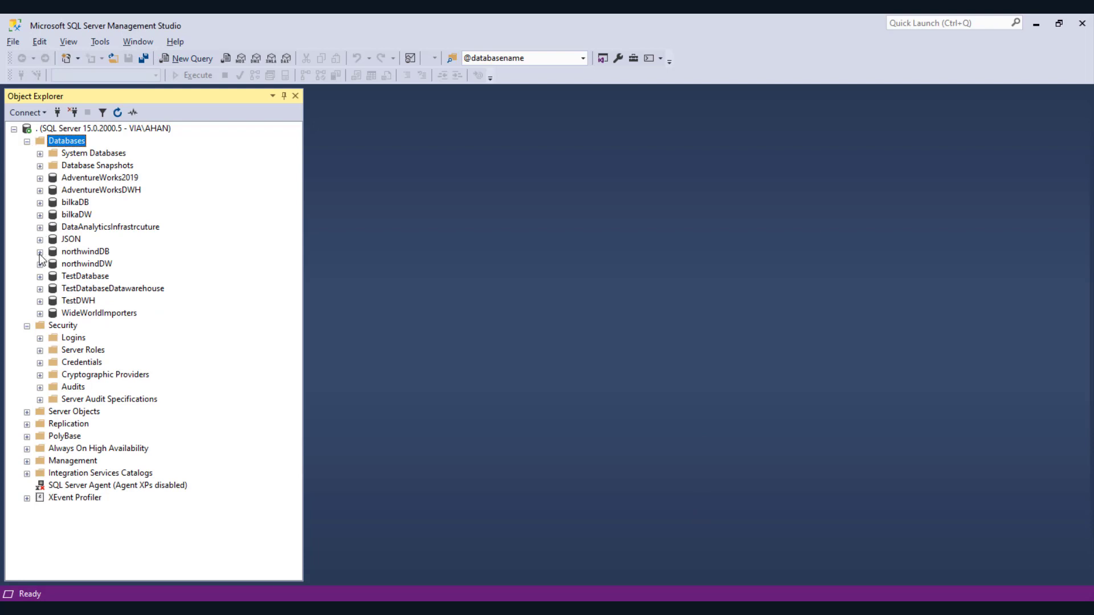
pyautogui.click(39, 252)
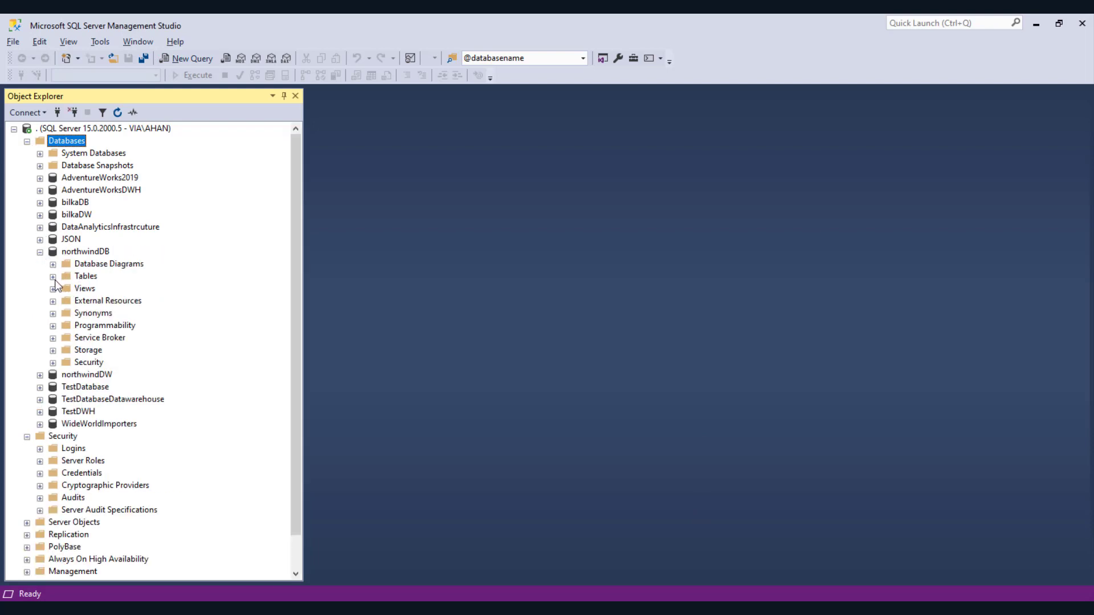
pyautogui.click(53, 364)
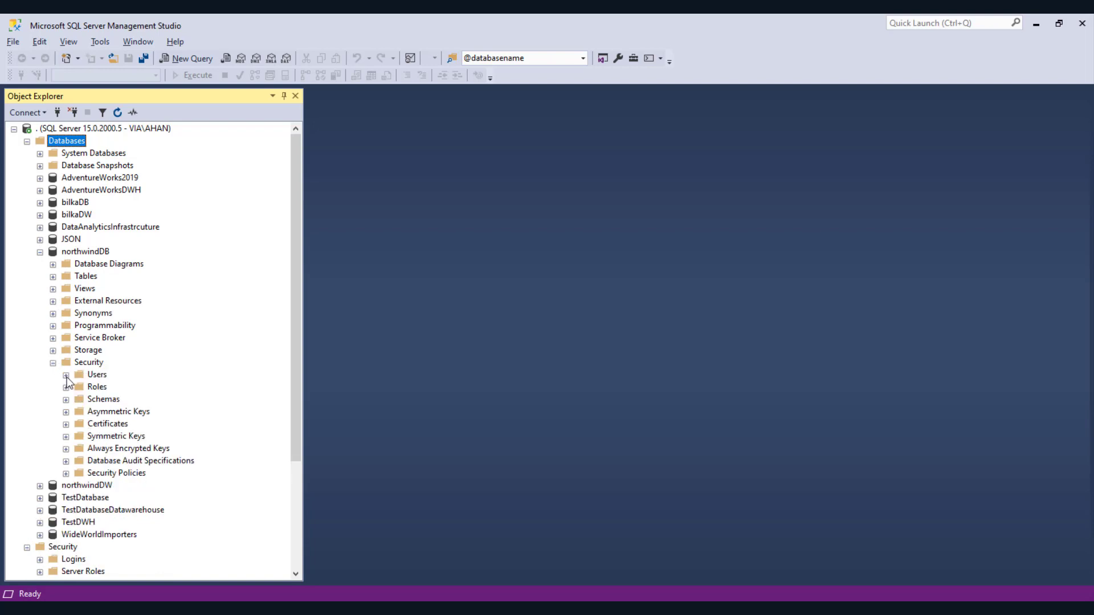
pyautogui.click(66, 375)
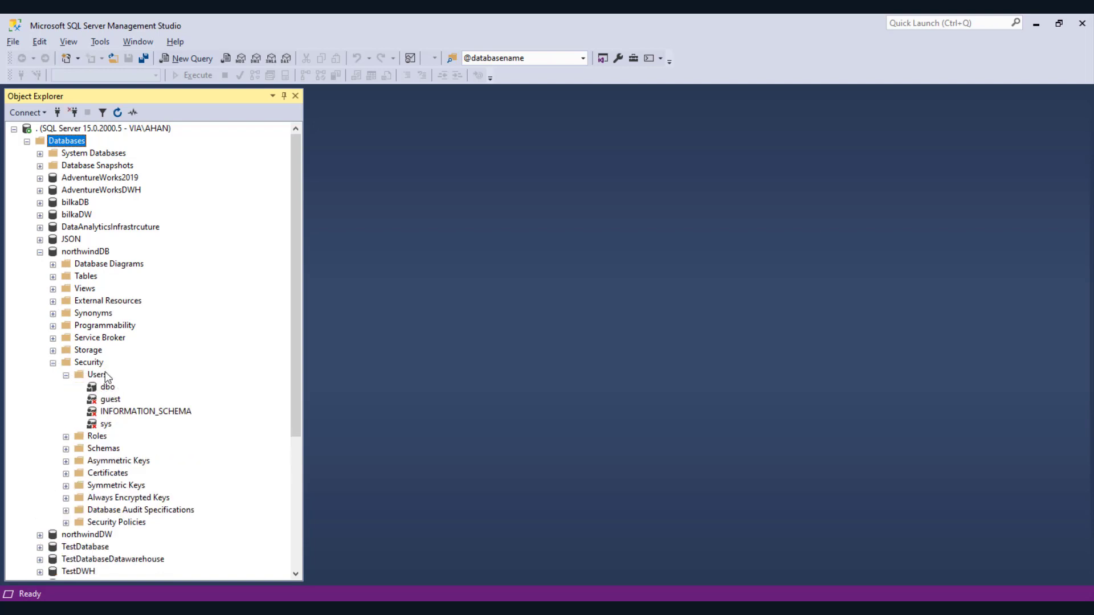
pyautogui.click(39, 252)
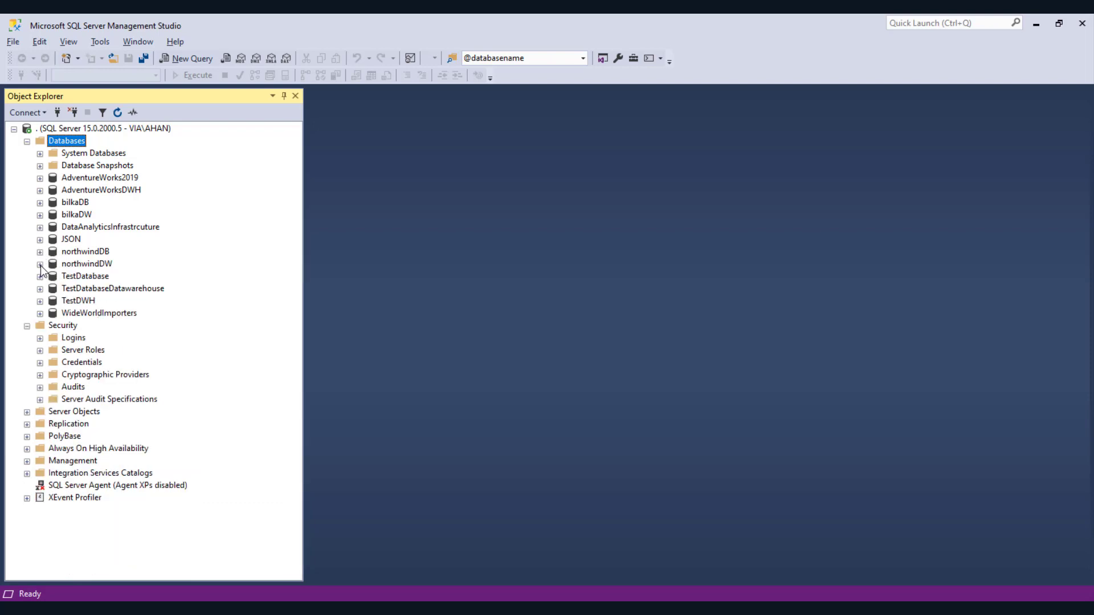
# - Open the DatawarehouseReader user in the northwindDW database and give it db_datareader role membership
pyautogui.click(40, 264)
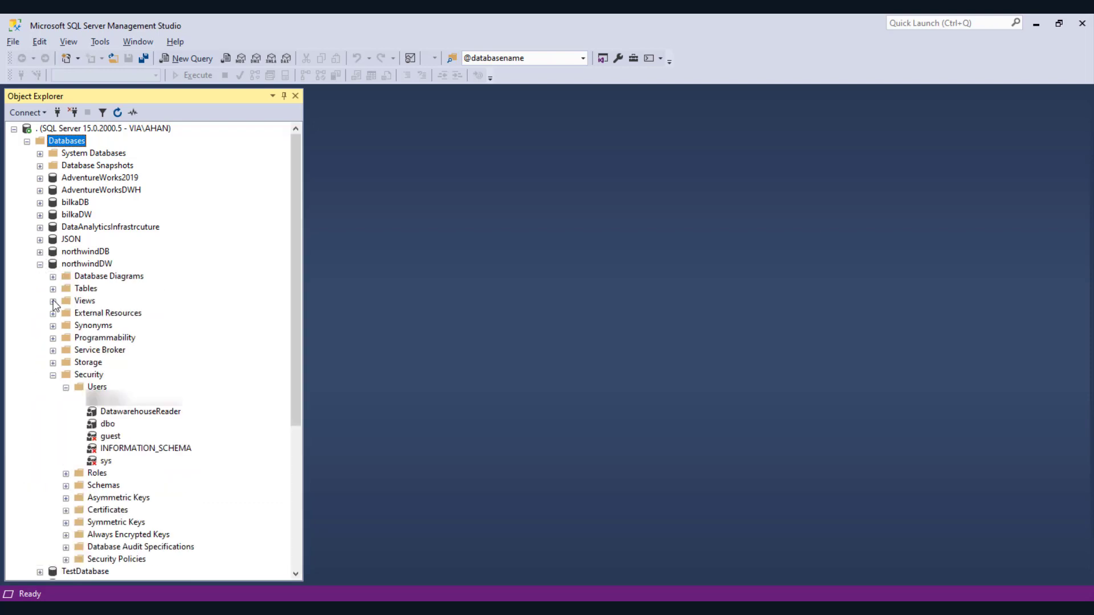
pyautogui.doubleClick(169, 416)
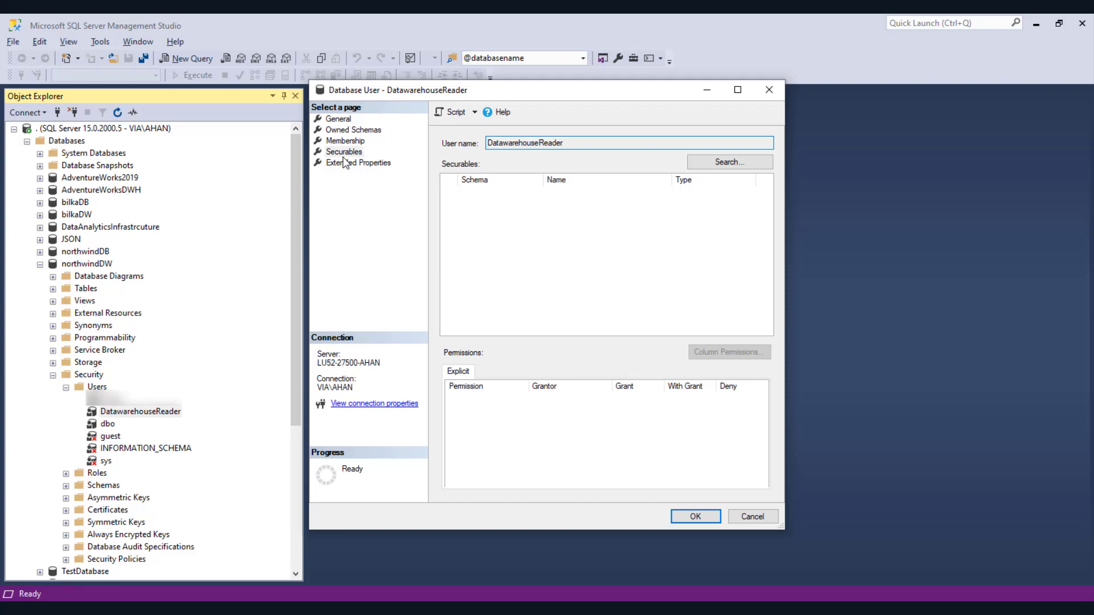
pyautogui.click(348, 144)
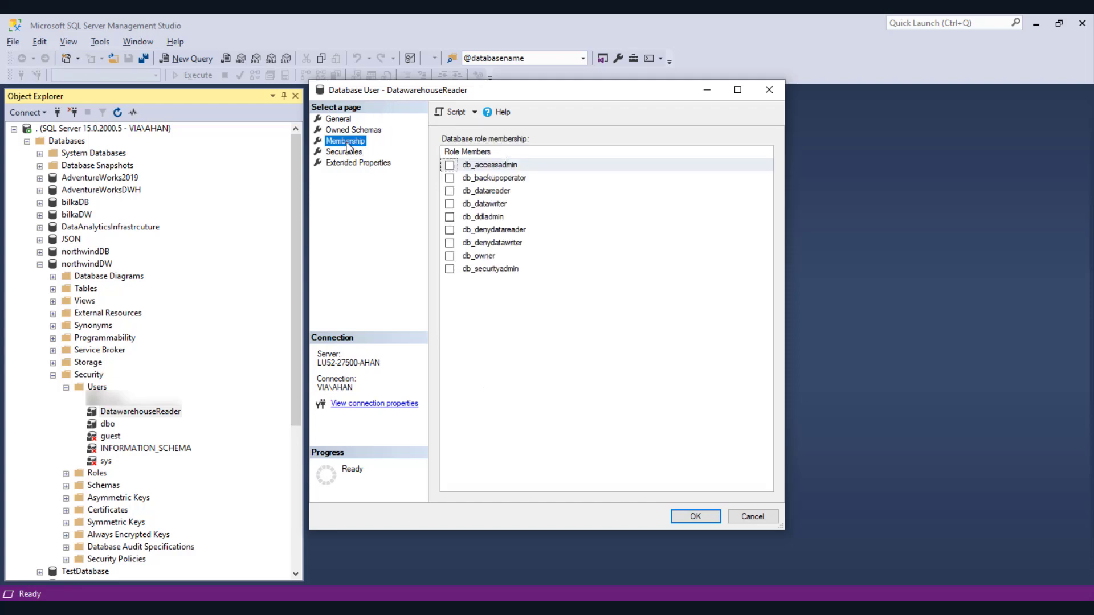
pyautogui.click(450, 191)
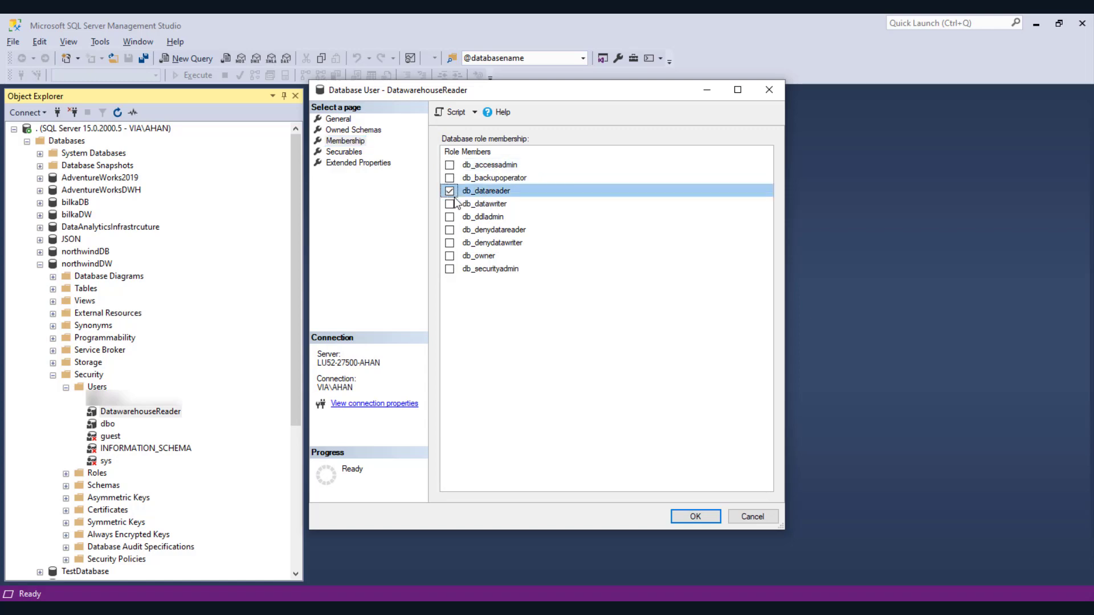
# - Add all objects belonging to the stage schema to the user's securables
pyautogui.click(352, 153)
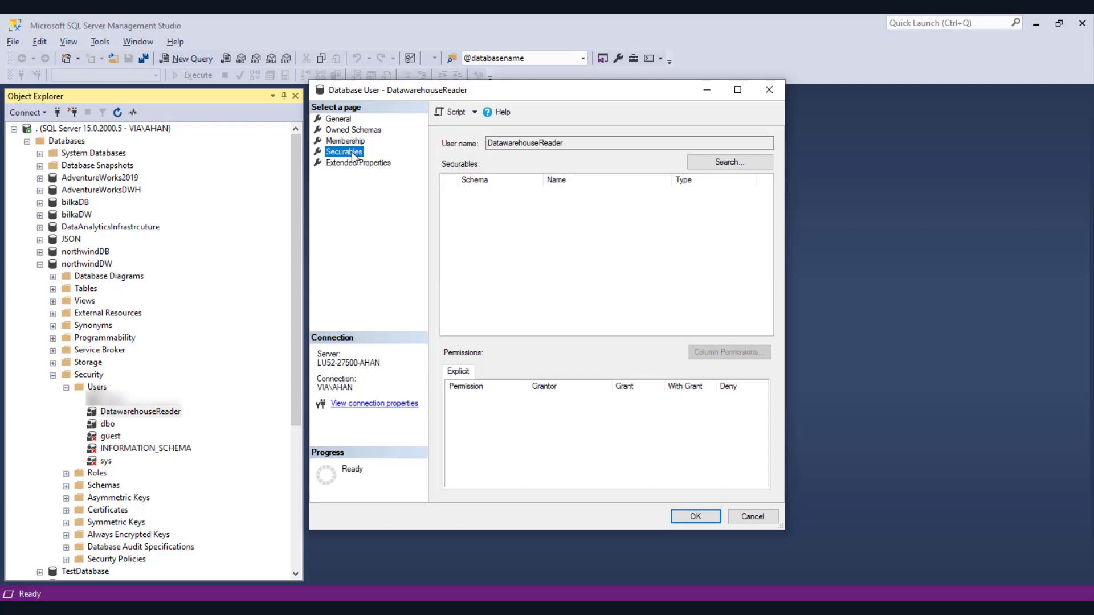
pyautogui.click(714, 165)
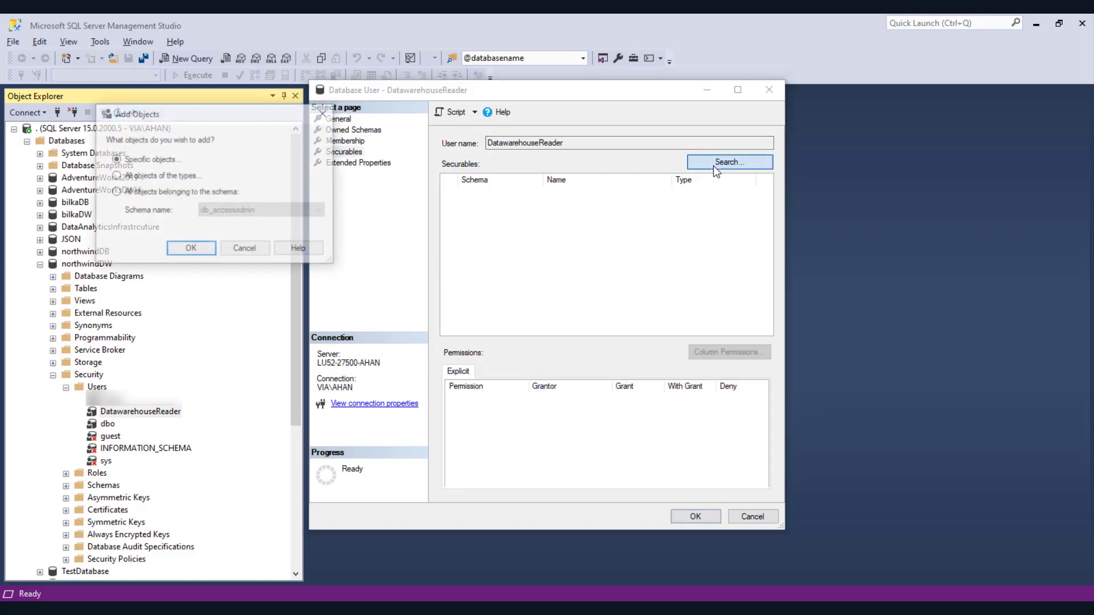
pyautogui.click(173, 192)
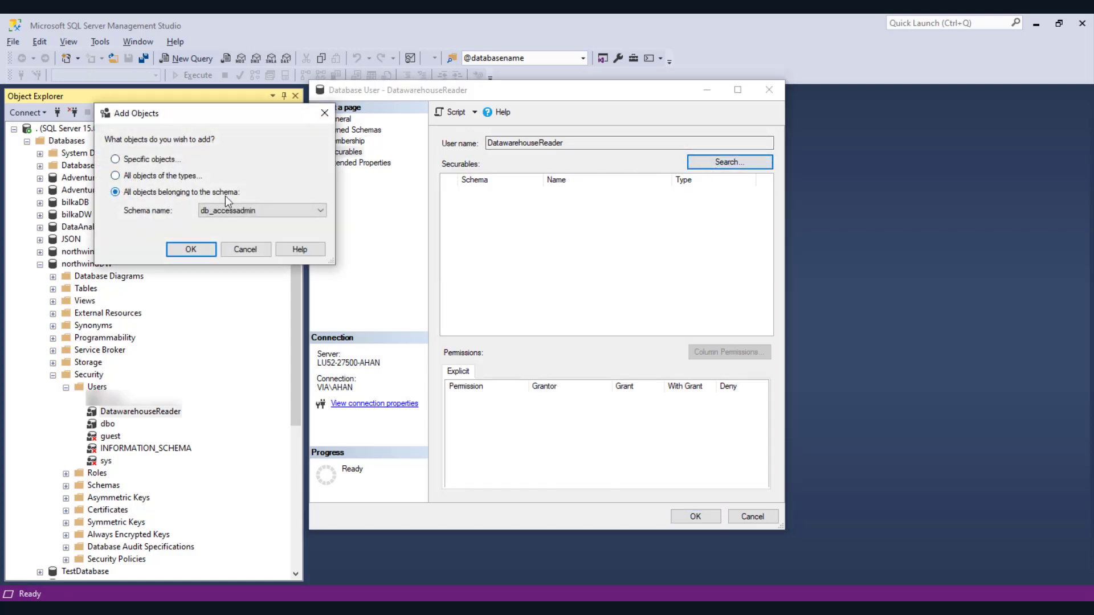
pyautogui.click(249, 212)
pyautogui.press('s')
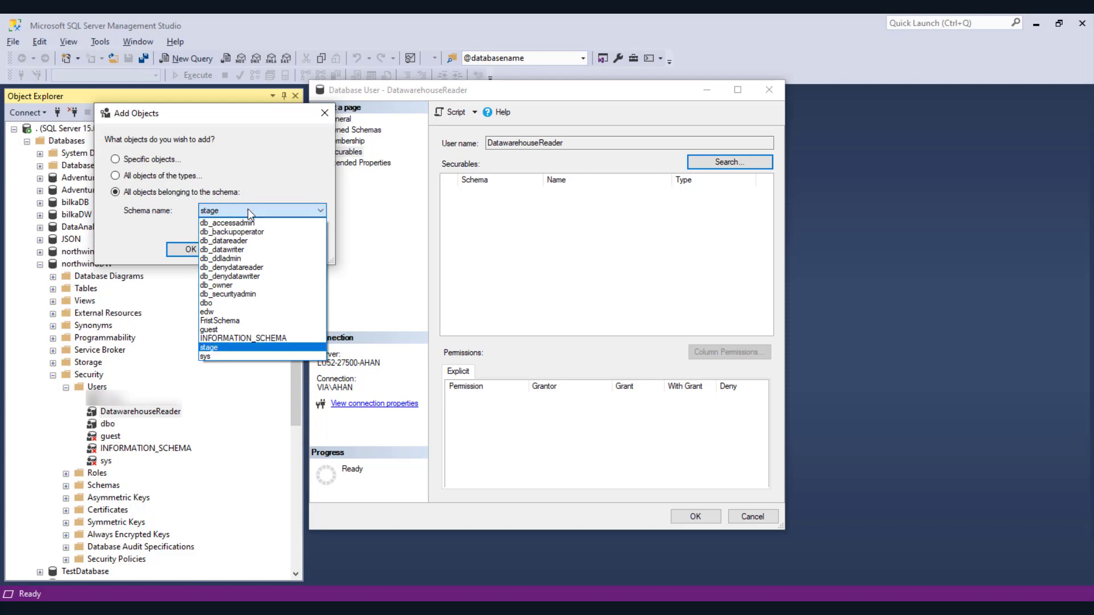
pyautogui.press('Return')
pyautogui.click(203, 249)
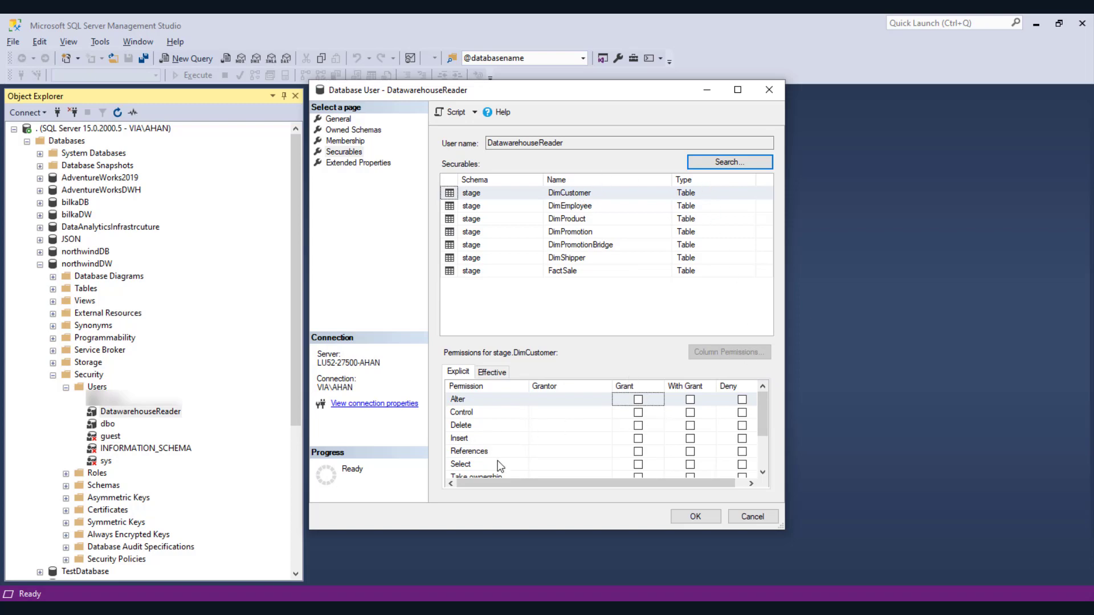
# - Deny the Select permission on every stage table, from DimCustomer through FactSale, and save the user's settings
pyautogui.click(742, 464)
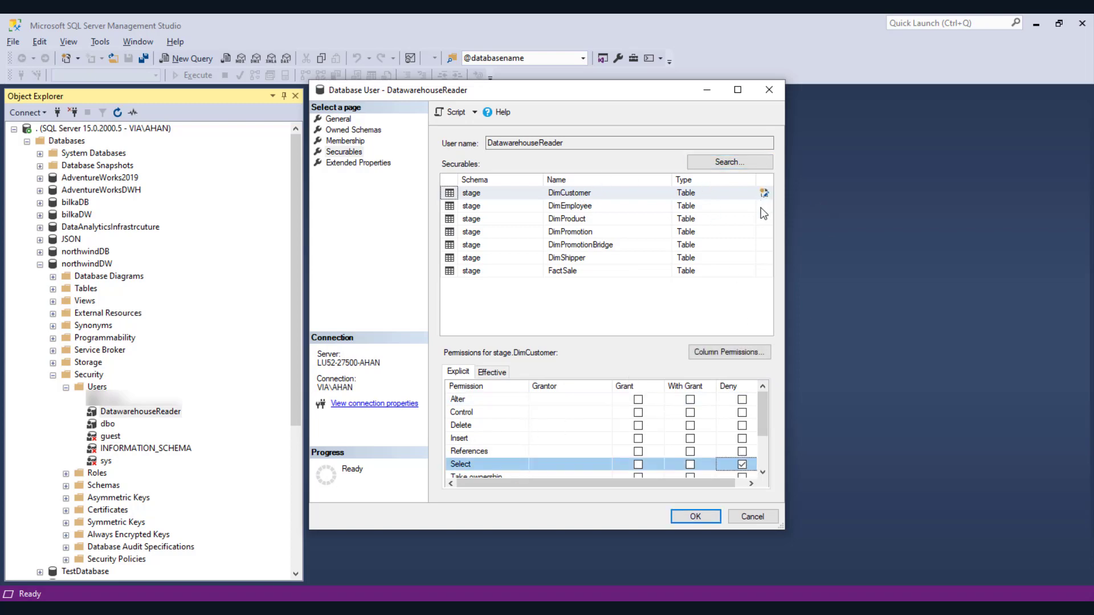
pyautogui.click(726, 210)
pyautogui.click(742, 465)
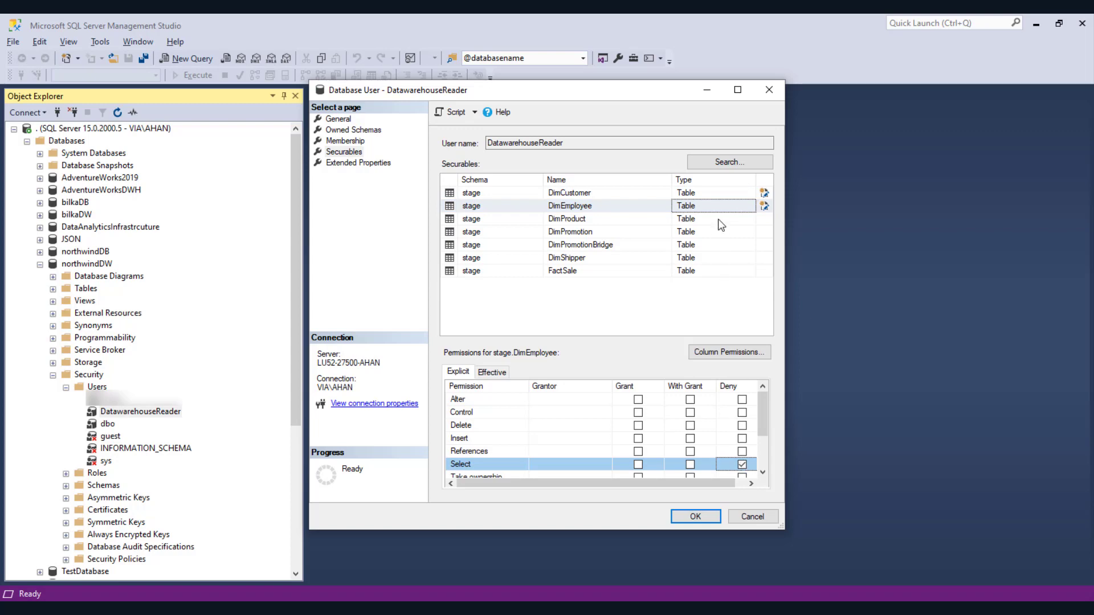
pyautogui.click(720, 221)
pyautogui.click(742, 465)
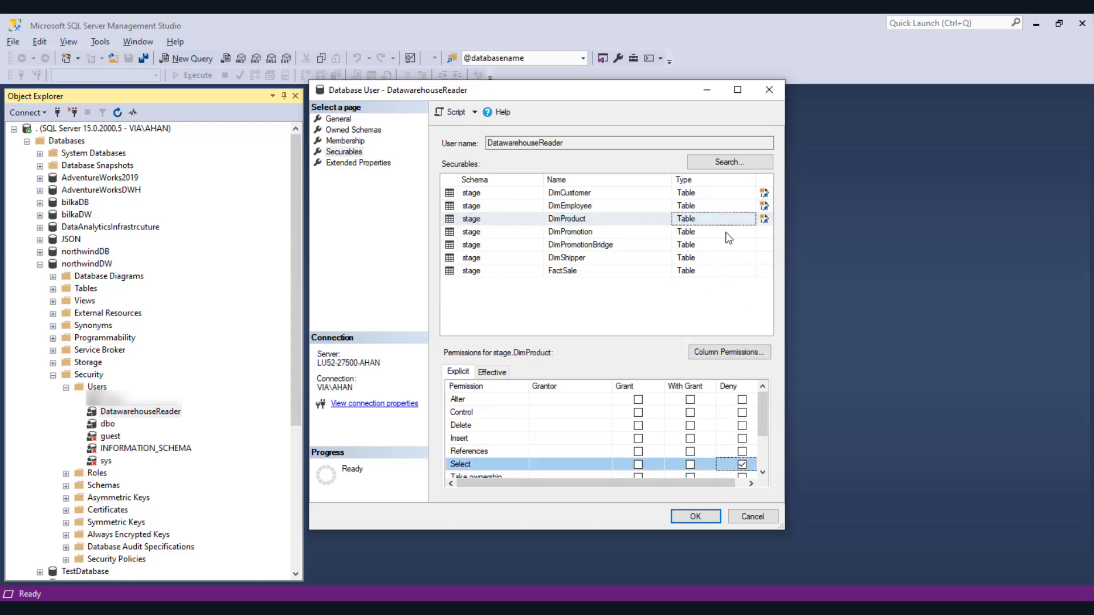
pyautogui.click(727, 233)
pyautogui.click(742, 464)
pyautogui.click(721, 250)
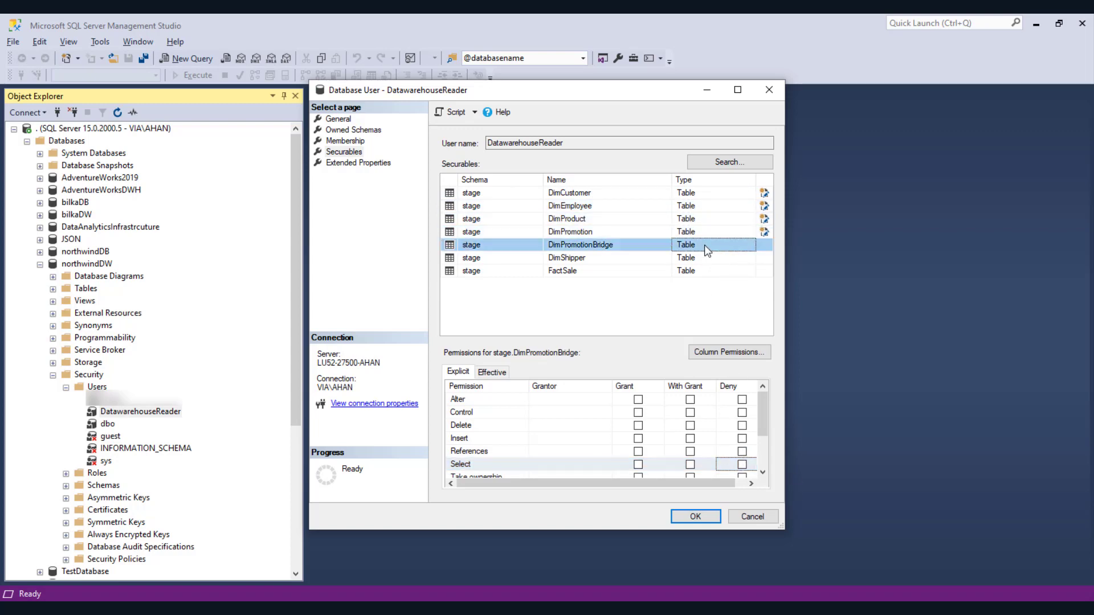
pyautogui.click(742, 464)
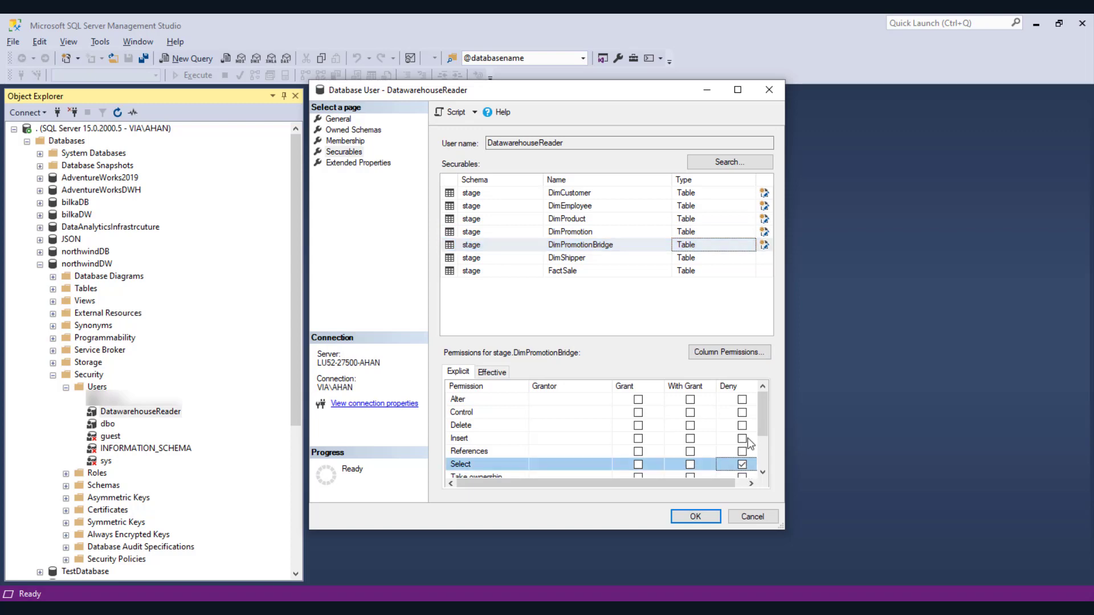
pyautogui.click(722, 260)
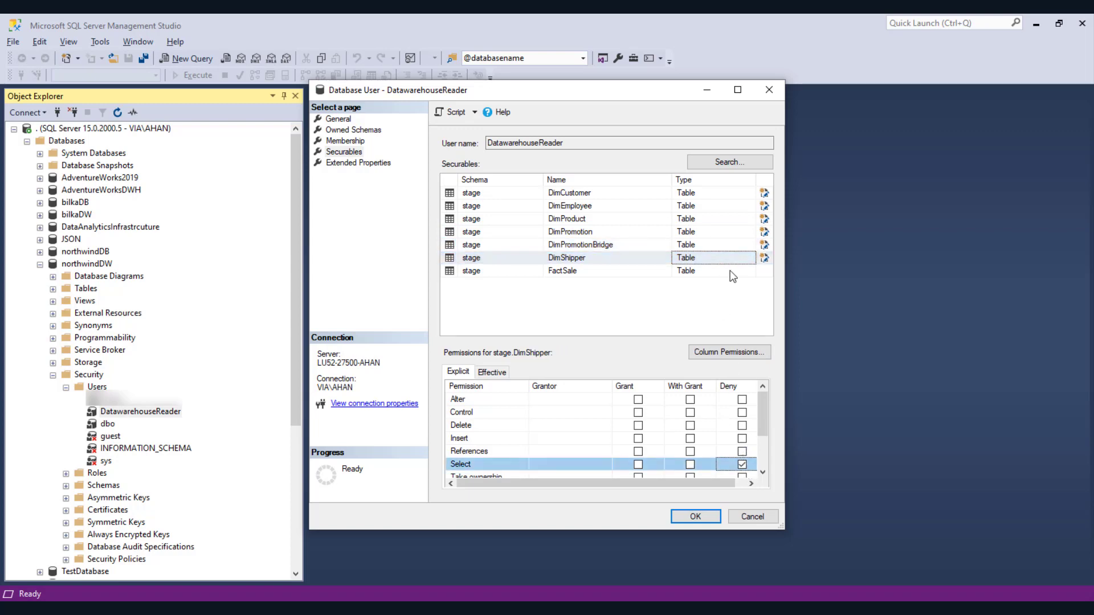
pyautogui.click(712, 271)
pyautogui.click(742, 464)
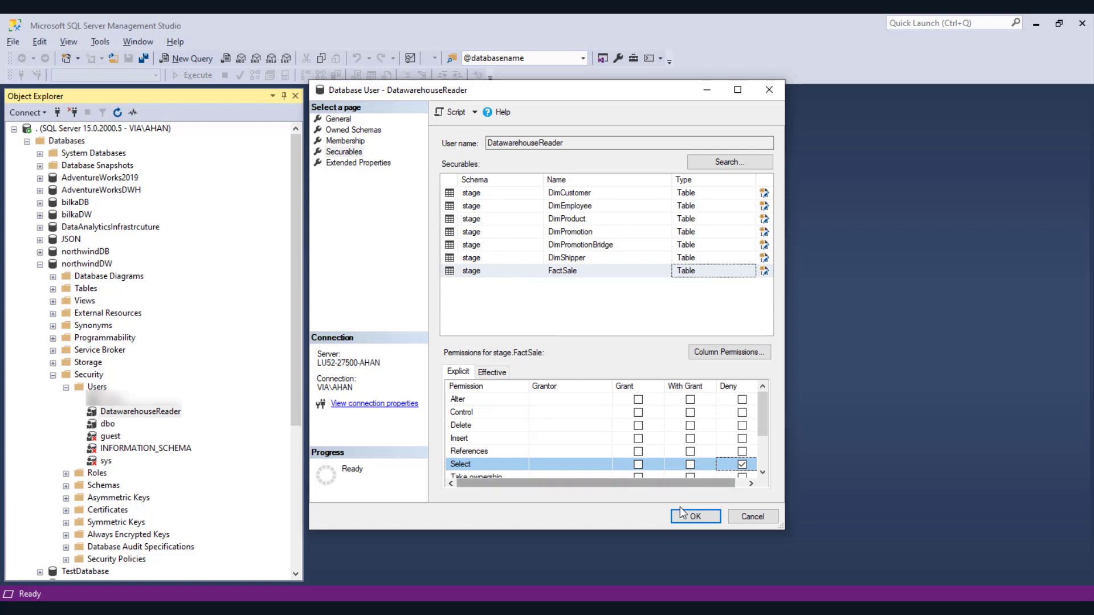
pyautogui.click(694, 519)
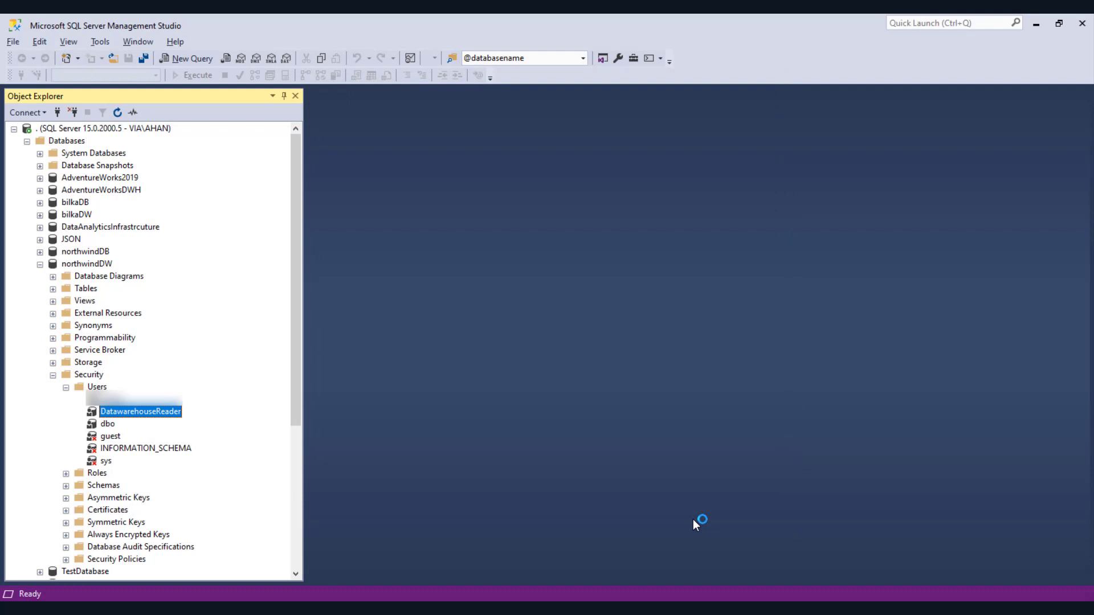
# - Disconnect and reconnect to the local Database Engine with SQL Server Authentication as DatawarehouseReader, entering the login's password
pyautogui.click(73, 112)
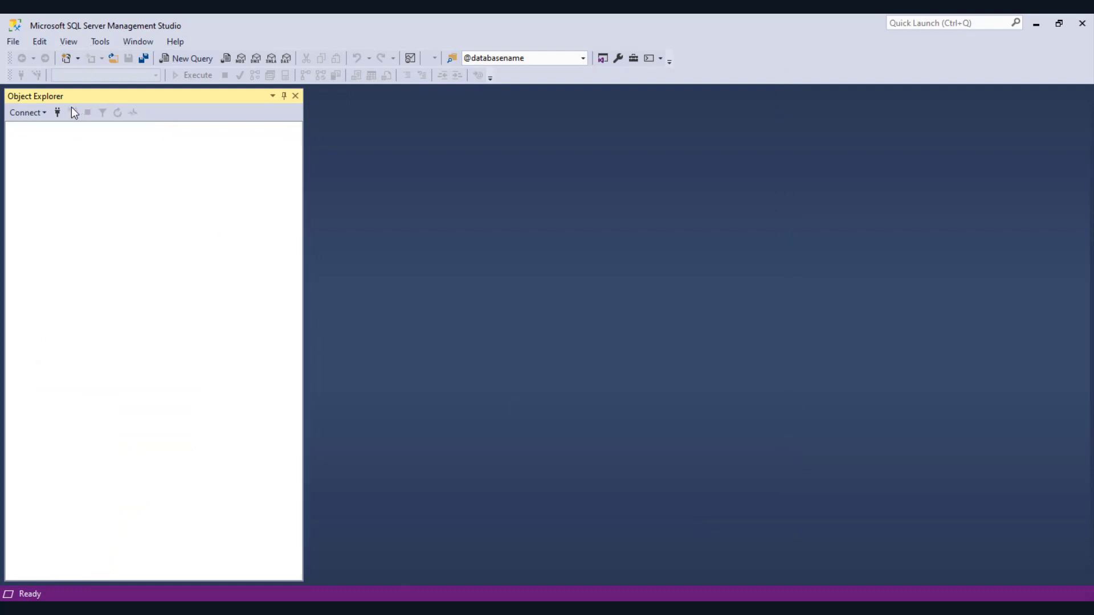
pyautogui.click(44, 113)
pyautogui.click(48, 129)
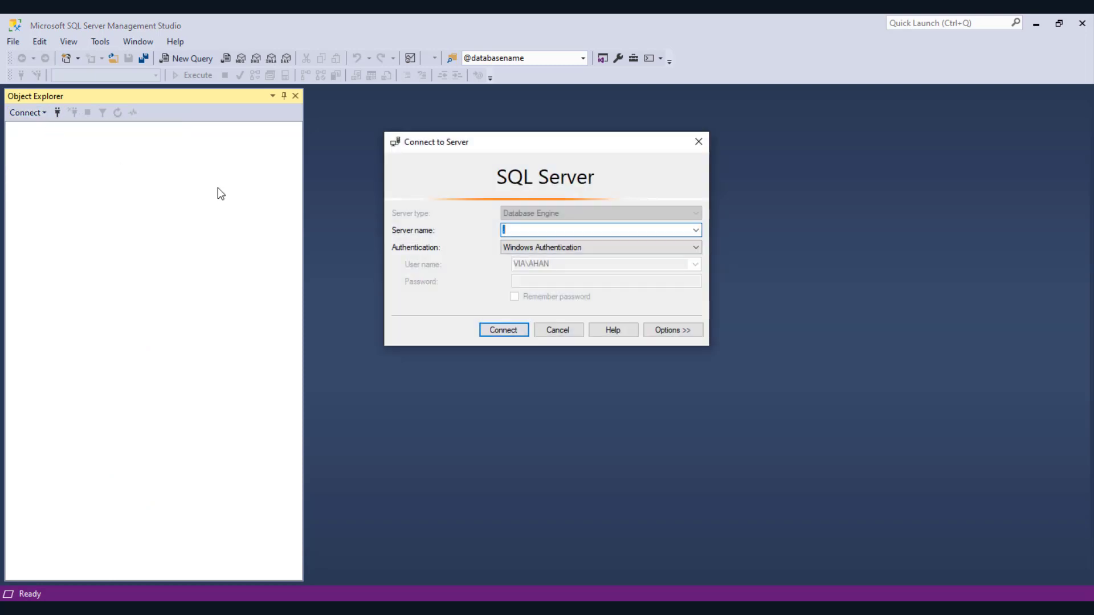
pyautogui.click(559, 248)
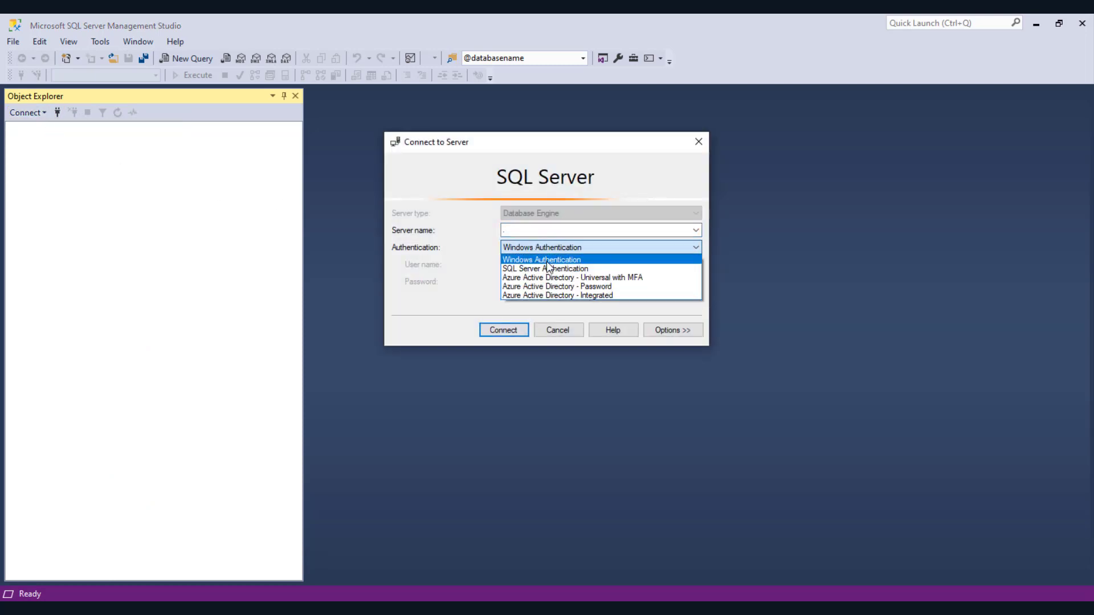
pyautogui.click(546, 269)
pyautogui.doubleClick(551, 261)
pyautogui.write('Dataw')
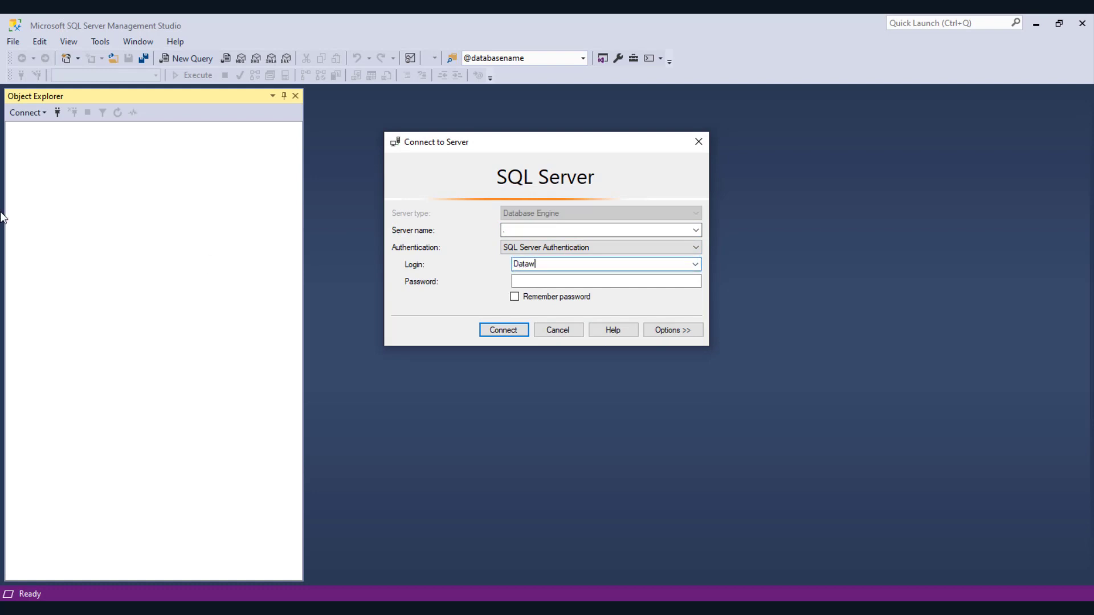
pyautogui.write('arehouseReader')
pyautogui.press('Tab')
pyautogui.write('*********')
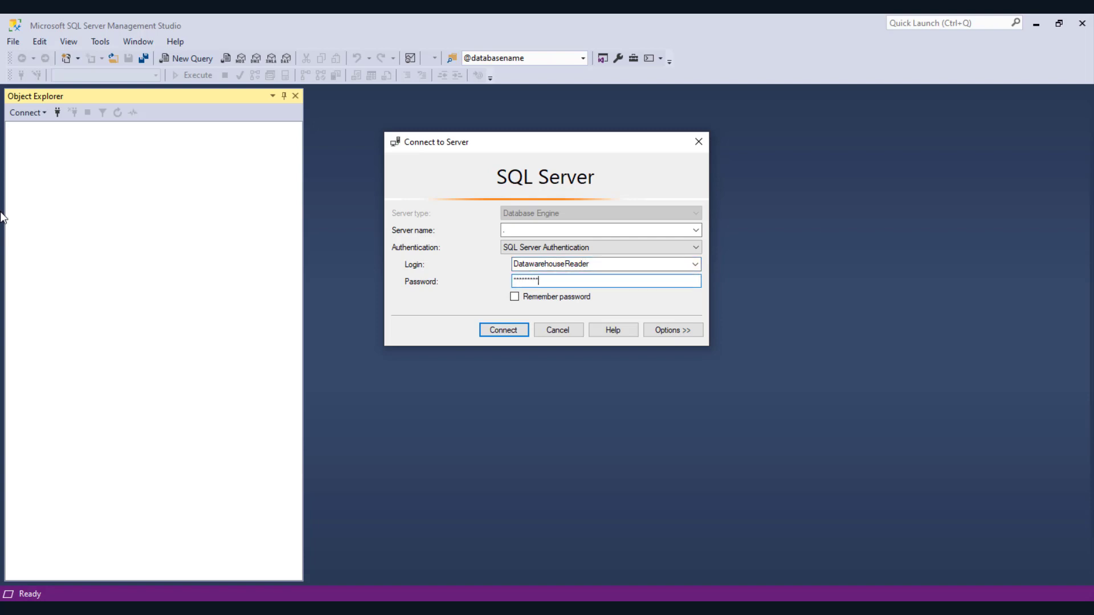
pyautogui.click(524, 333)
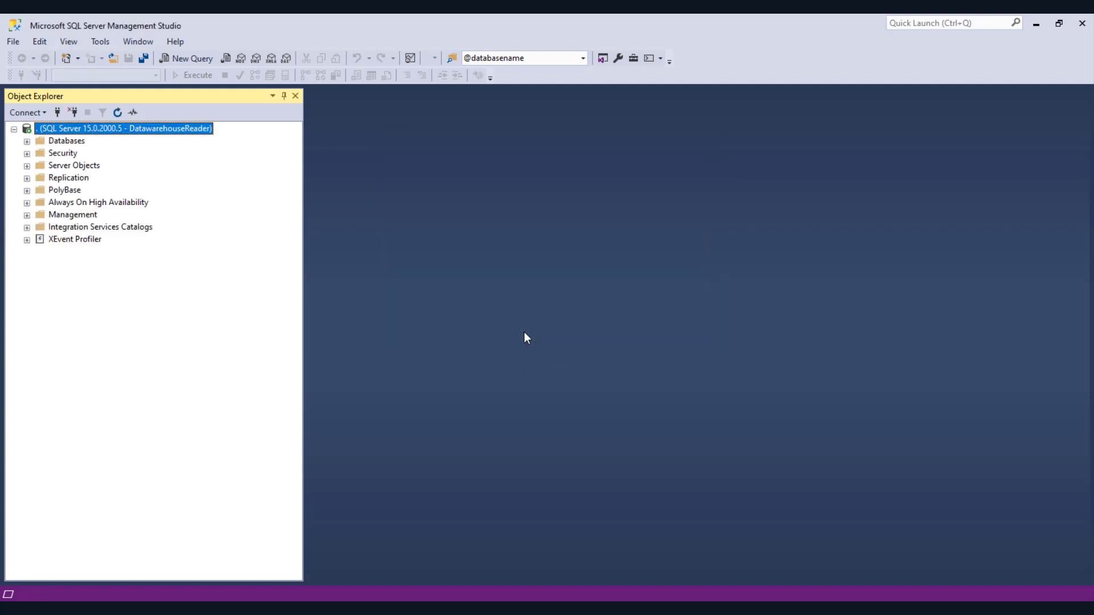
# - Query the top 1000 rows of the edw.FactSale table in the northwindDW database
pyautogui.click(27, 142)
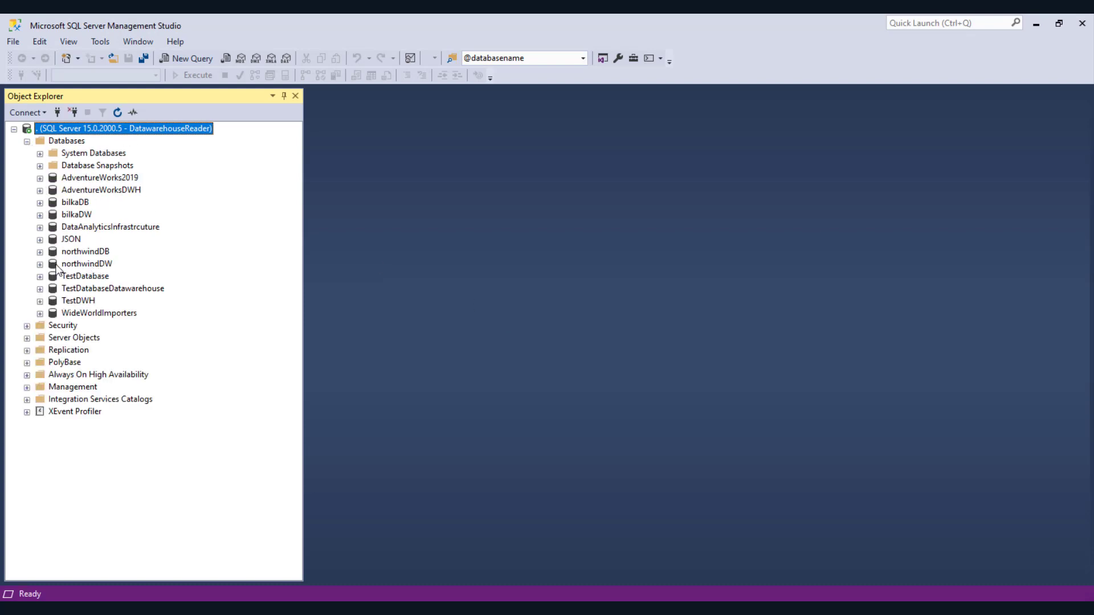
pyautogui.click(40, 264)
pyautogui.click(54, 289)
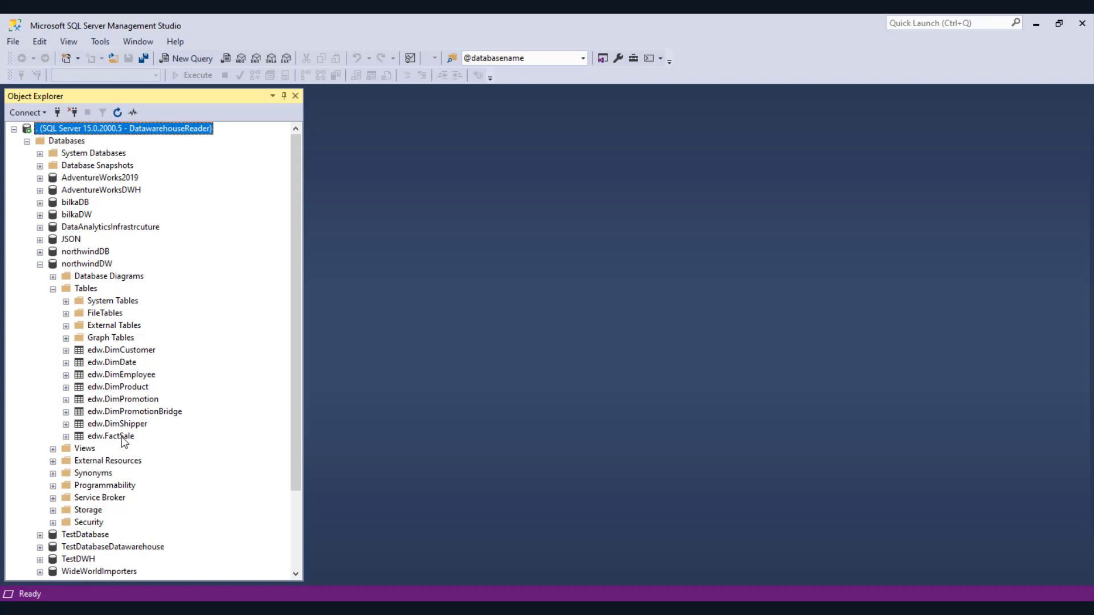
pyautogui.rightClick(118, 438)
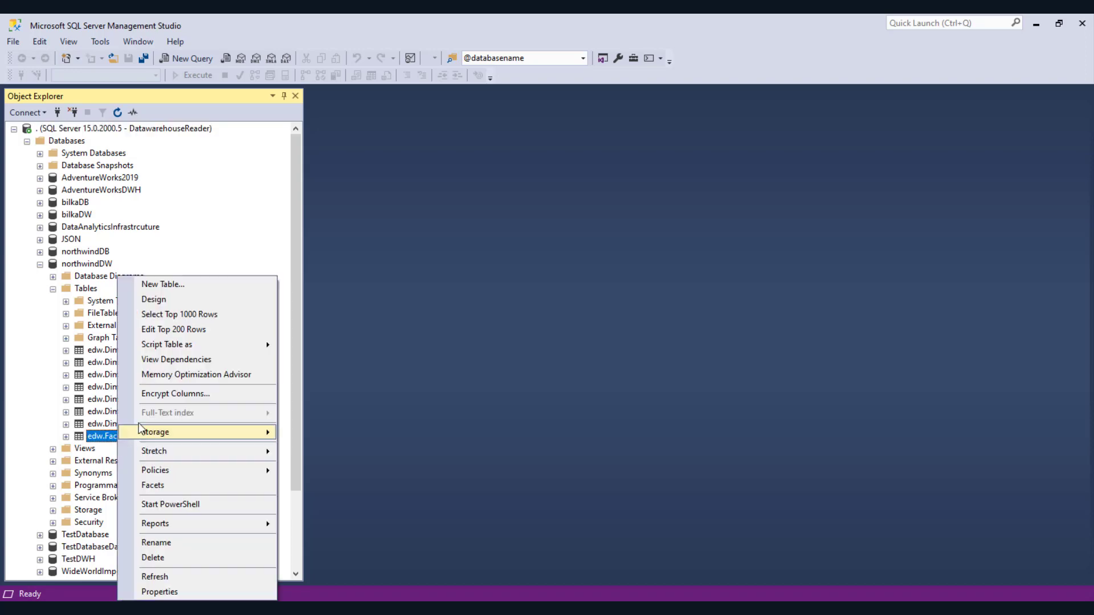
pyautogui.click(178, 314)
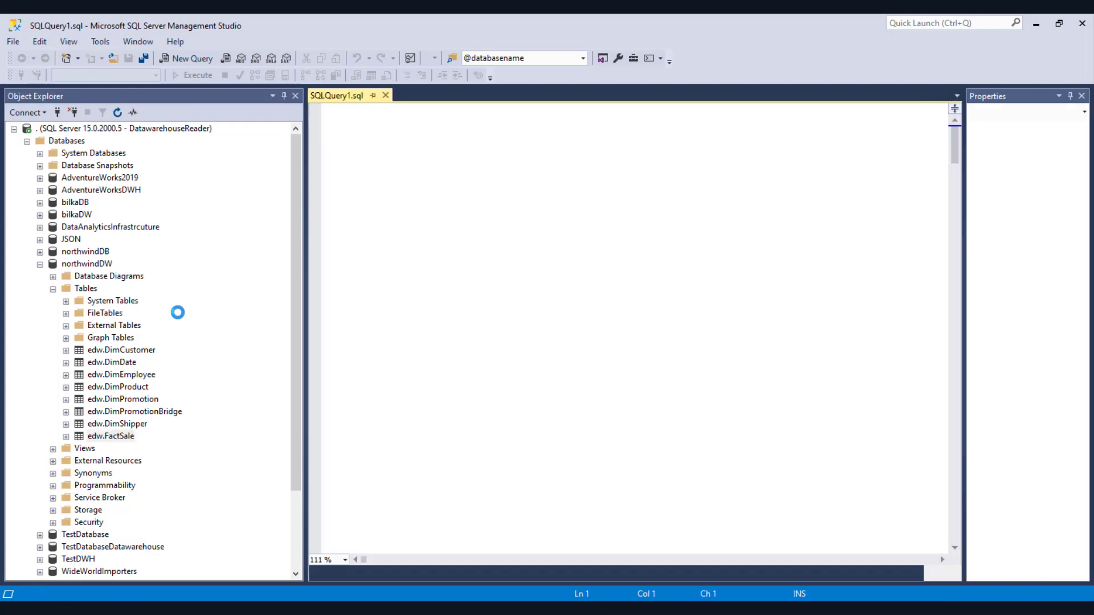
# - Change the query to select all columns from [northwindDW].[stage].[FactSale] and execute it
pyautogui.moveTo(457, 238); pyautogui.dragTo(376, 122)
pyautogui.write('*')
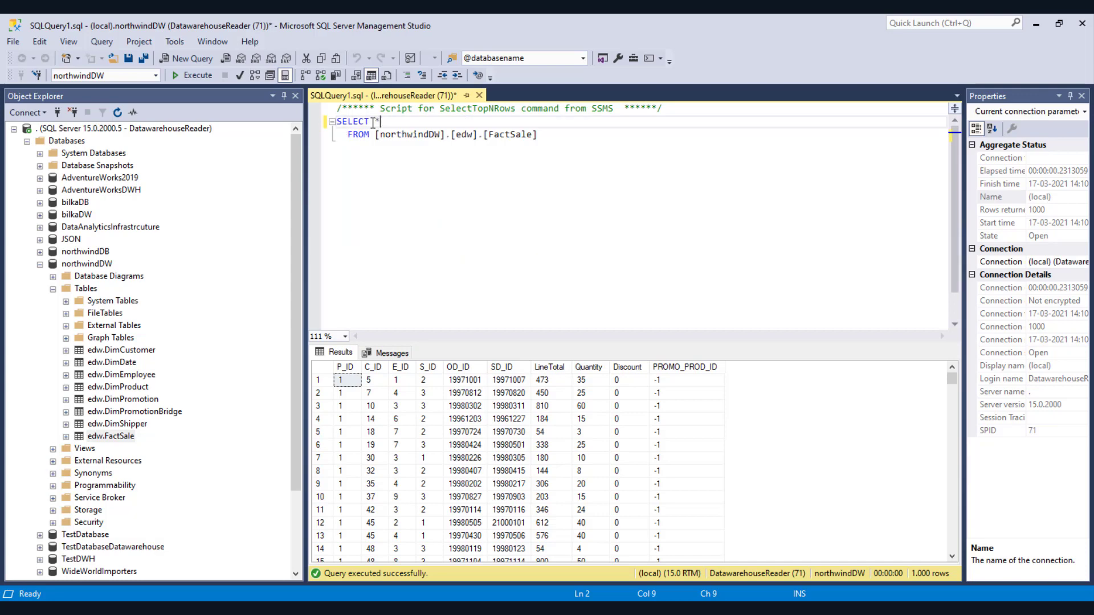
pyautogui.doubleClick(466, 136)
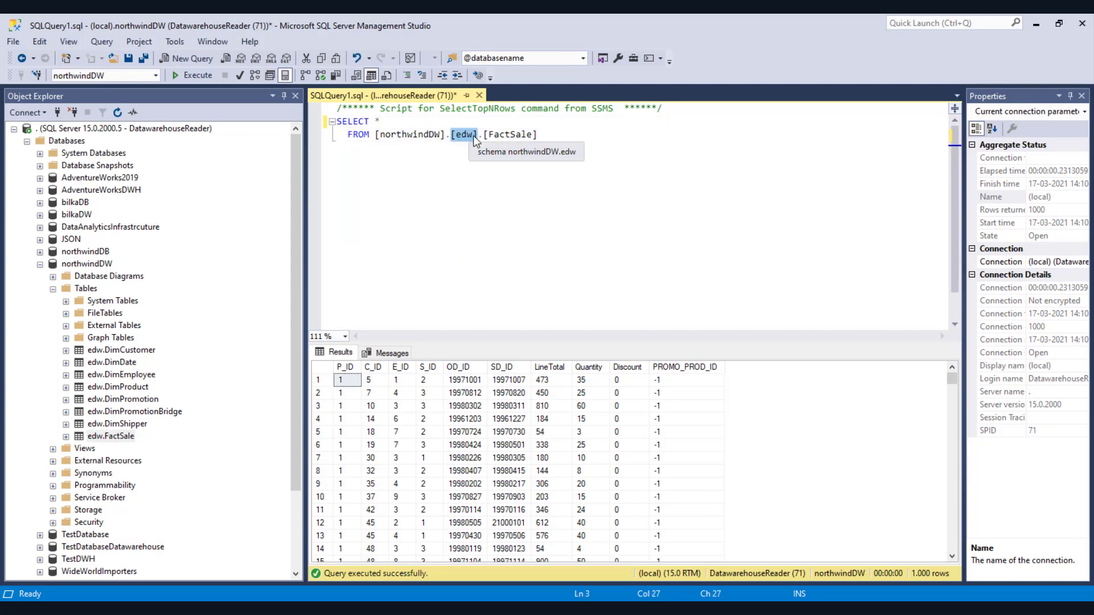
pyautogui.write('e')
pyautogui.press('Left')
pyautogui.write('stag')
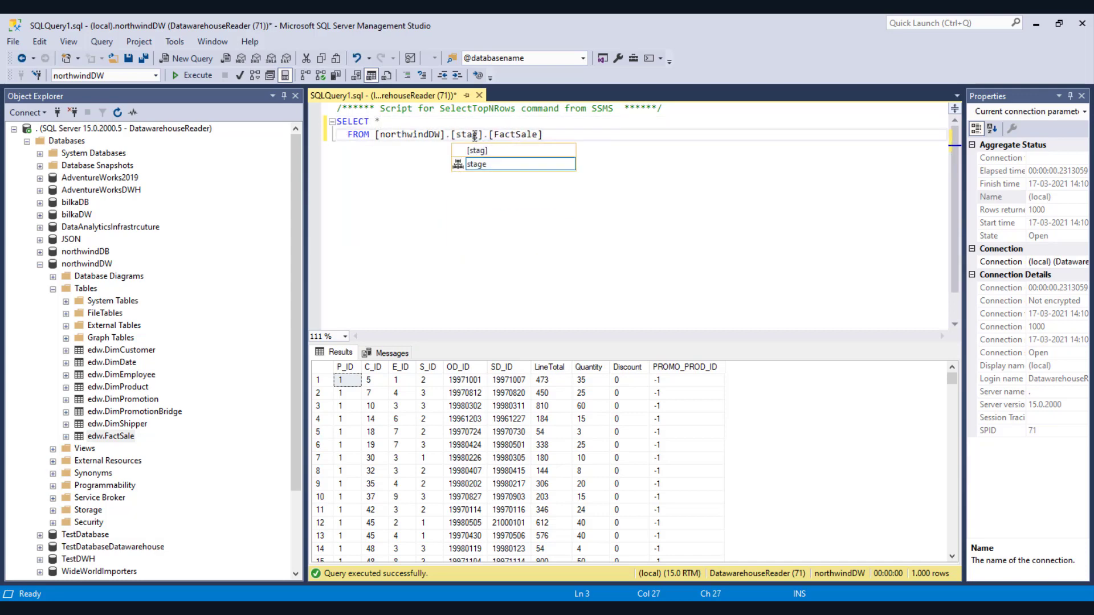
pyautogui.click(188, 76)
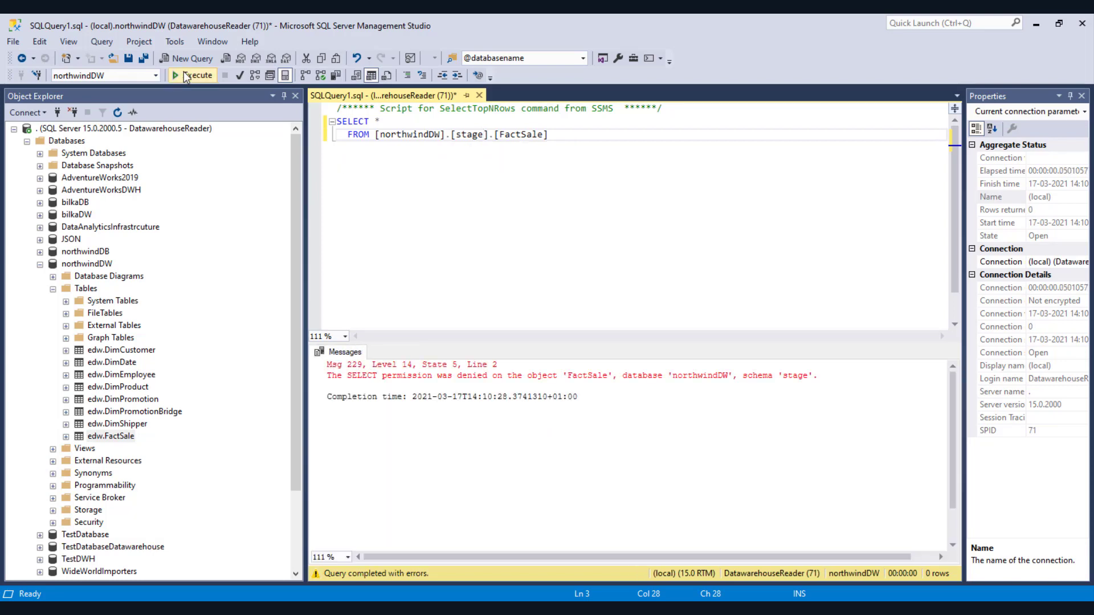